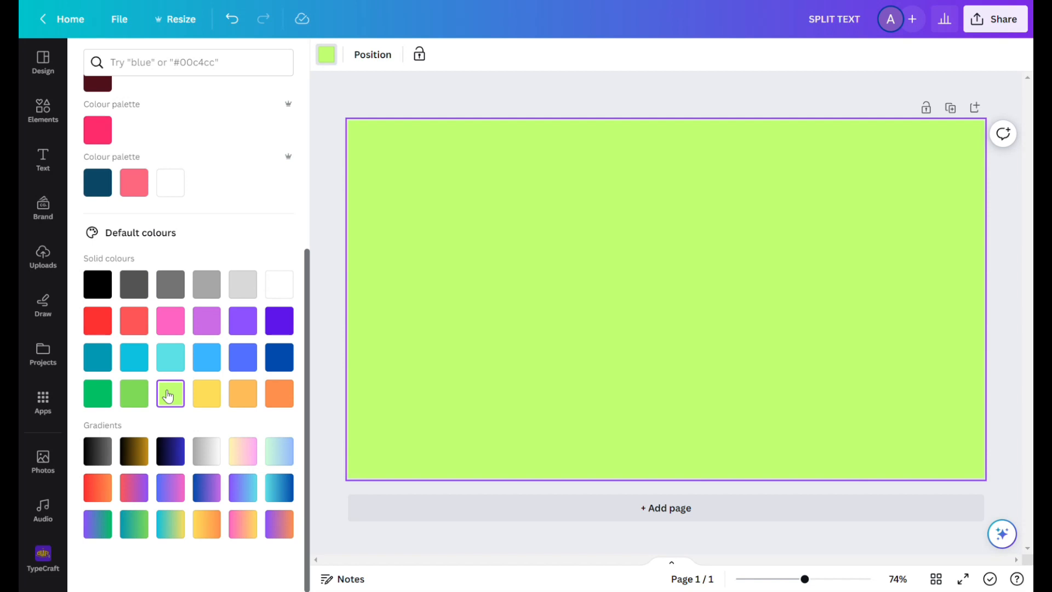
Change the page background to the medium green from the default solid colours.
left_click(89, 397)
left_click(133, 395)
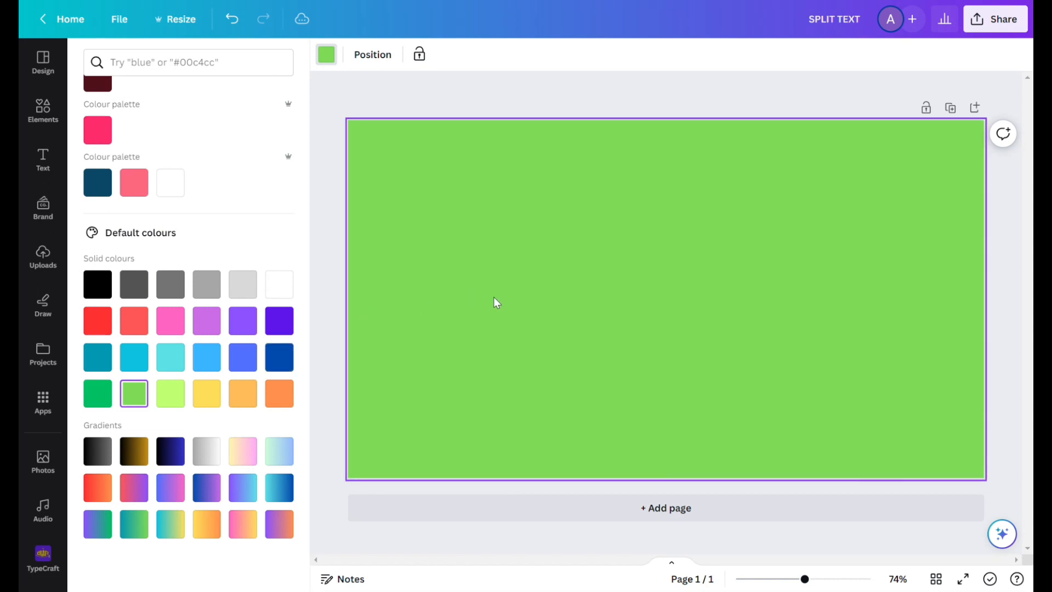
Add a heading to the page, colour it black (#000000) and replace its text with "KEEP".
left_click(43, 161)
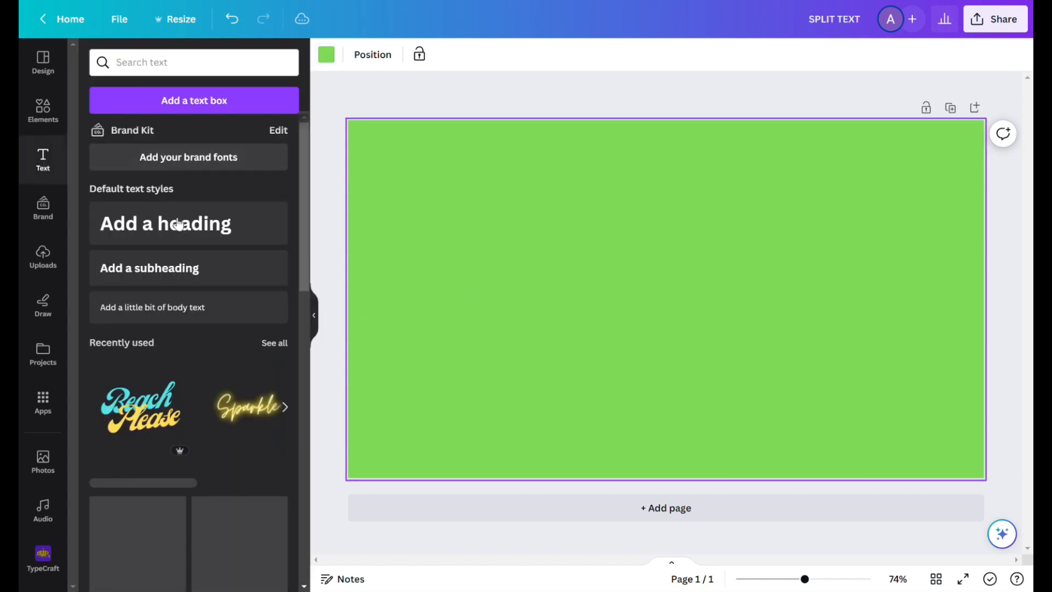
left_click(204, 233)
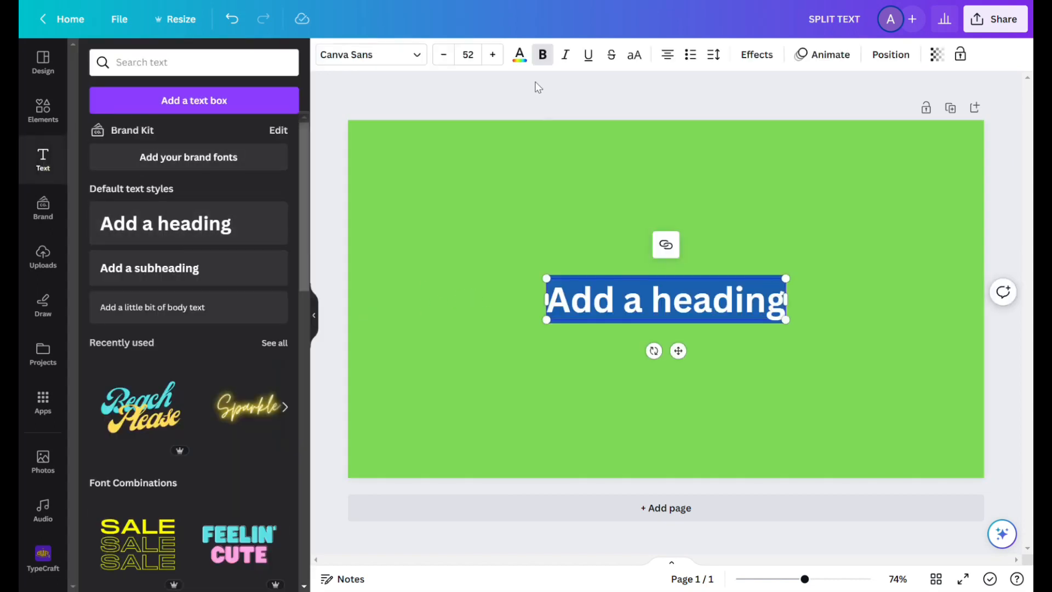
left_click(520, 59)
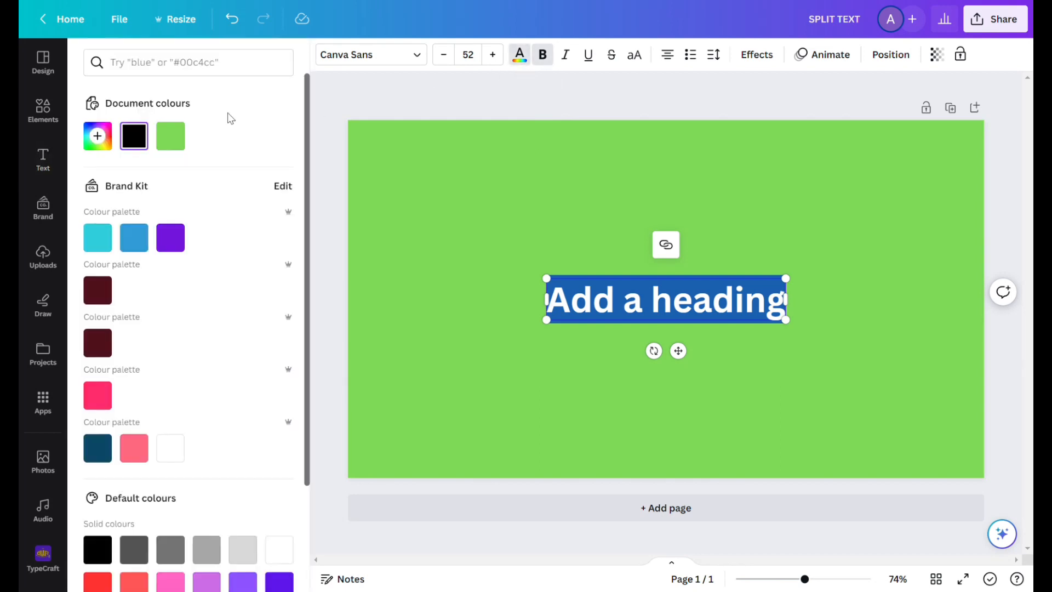
left_click(135, 139)
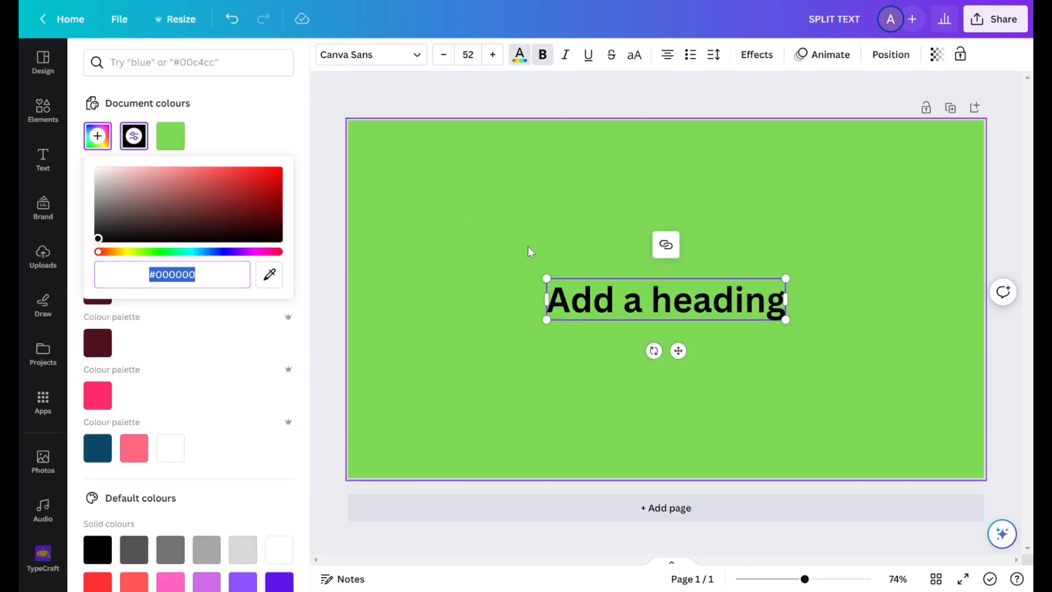
double_click(618, 299)
right_click(612, 305)
triple_click(588, 302)
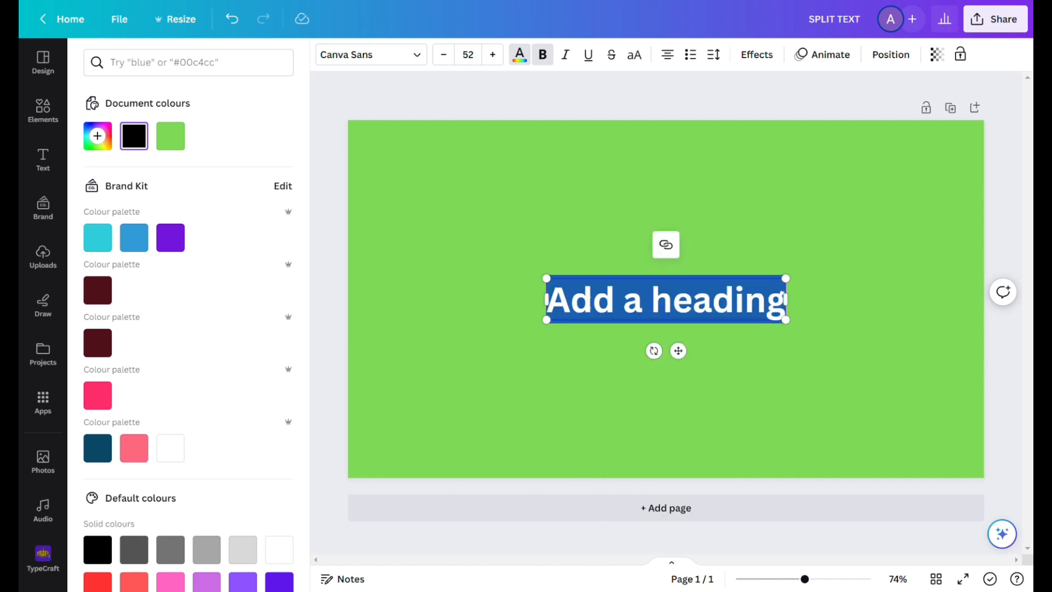
type("KEEP")
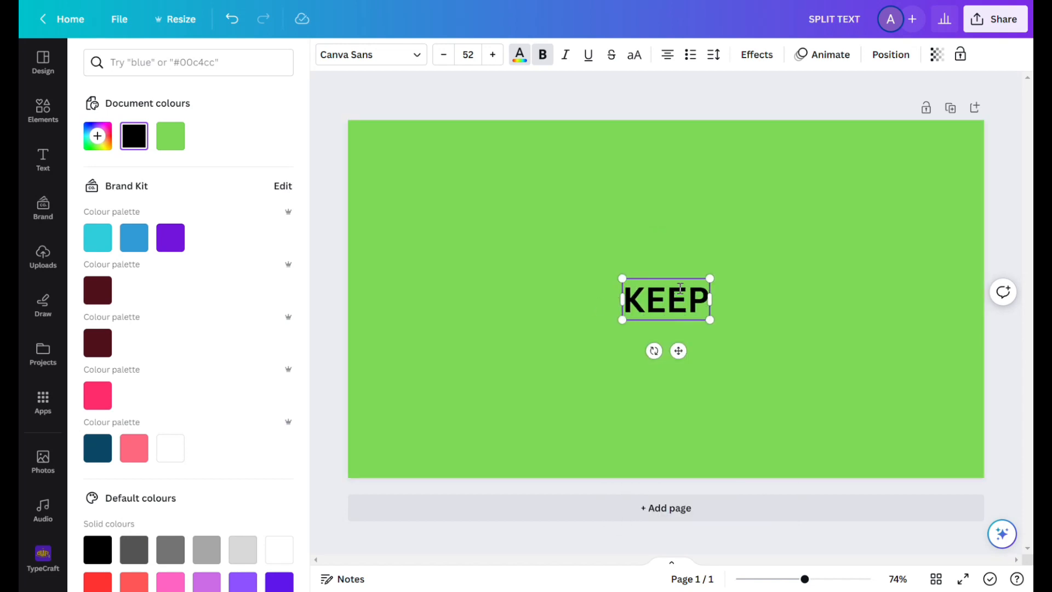
Change the font of the KEEP heading to Anton.
double_click(680, 289)
left_click(417, 55)
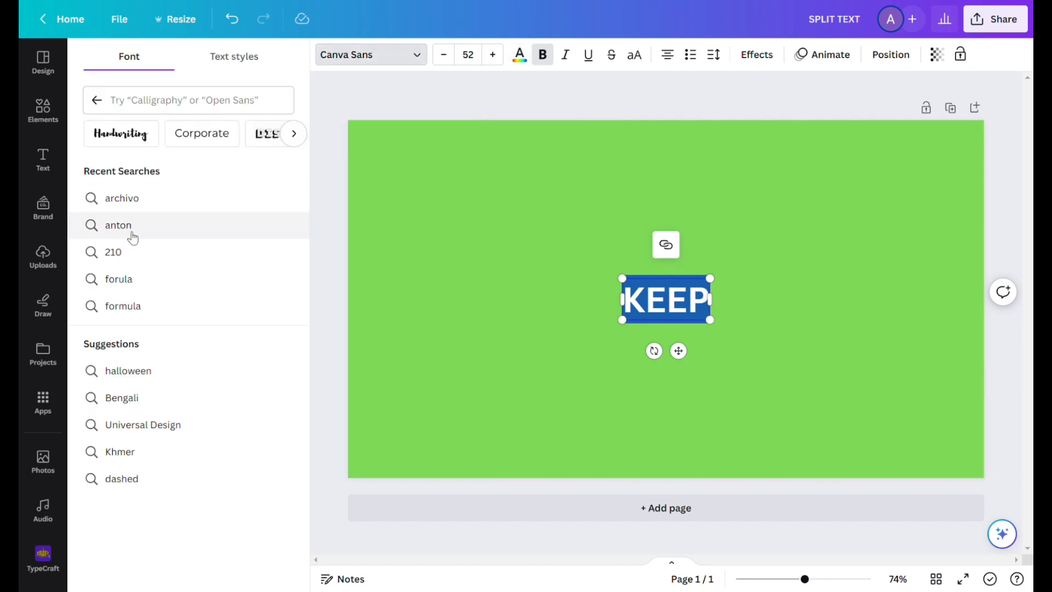
left_click(171, 102)
type("anton")
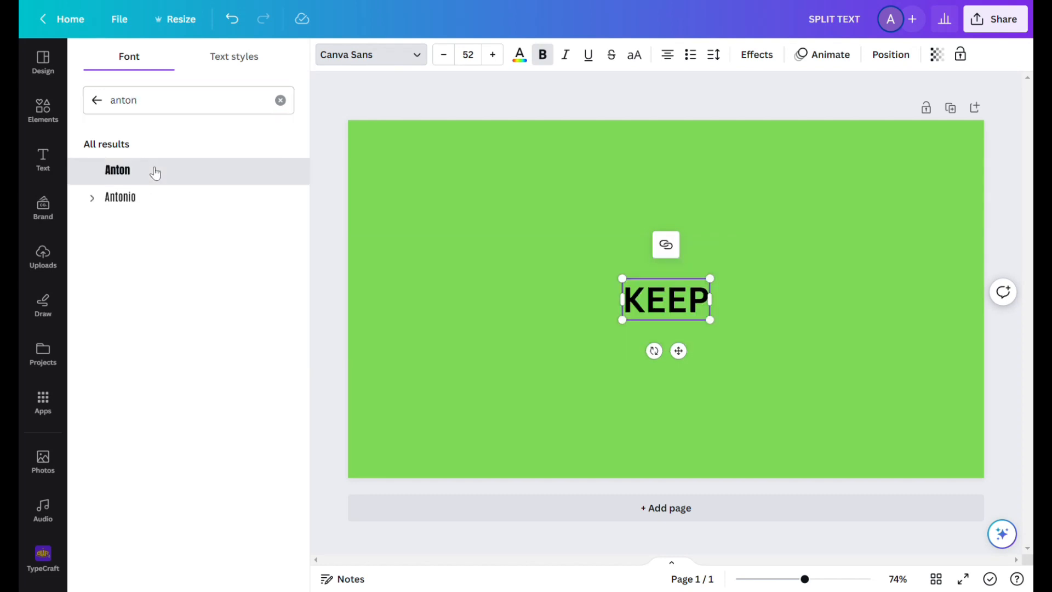
left_click(155, 171)
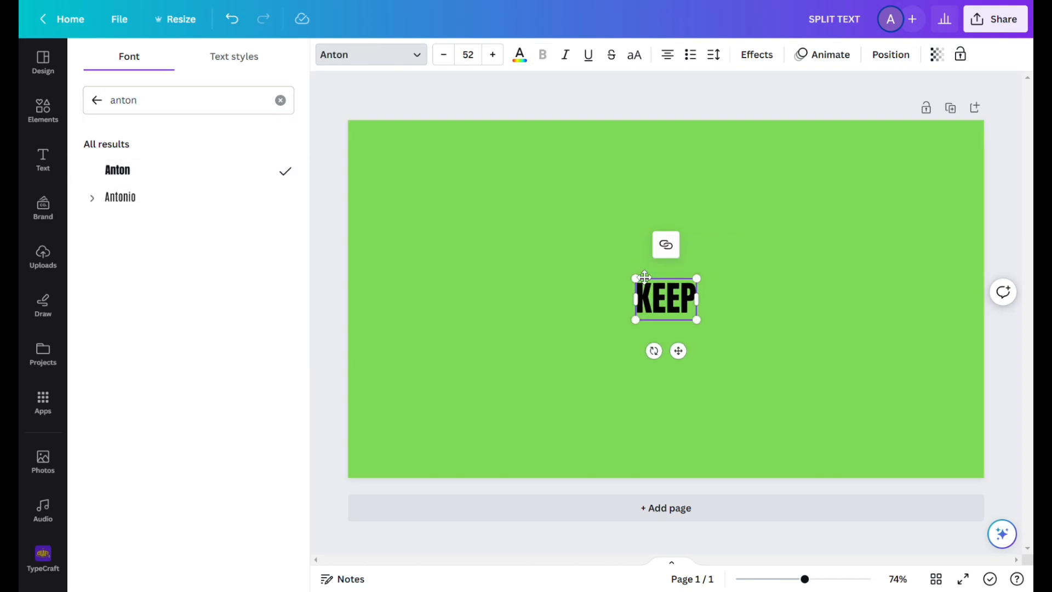
Enlarge the KEEP heading to a font size of about 310 and centre it on the page.
left_click_drag(636, 278, 367, 137)
left_click_drag(589, 321, 718, 406)
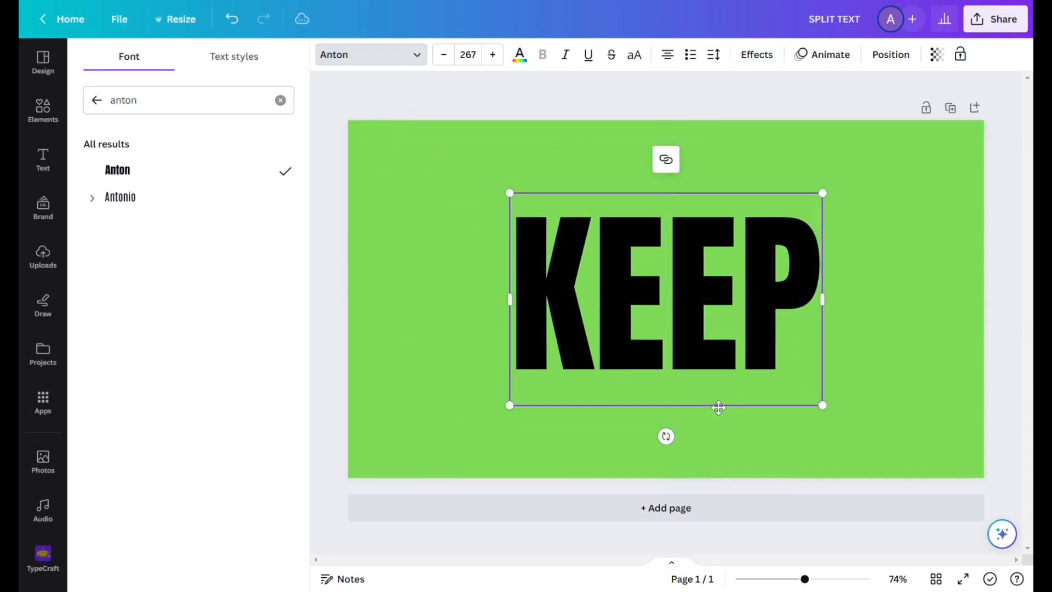
left_click_drag(503, 186, 460, 159)
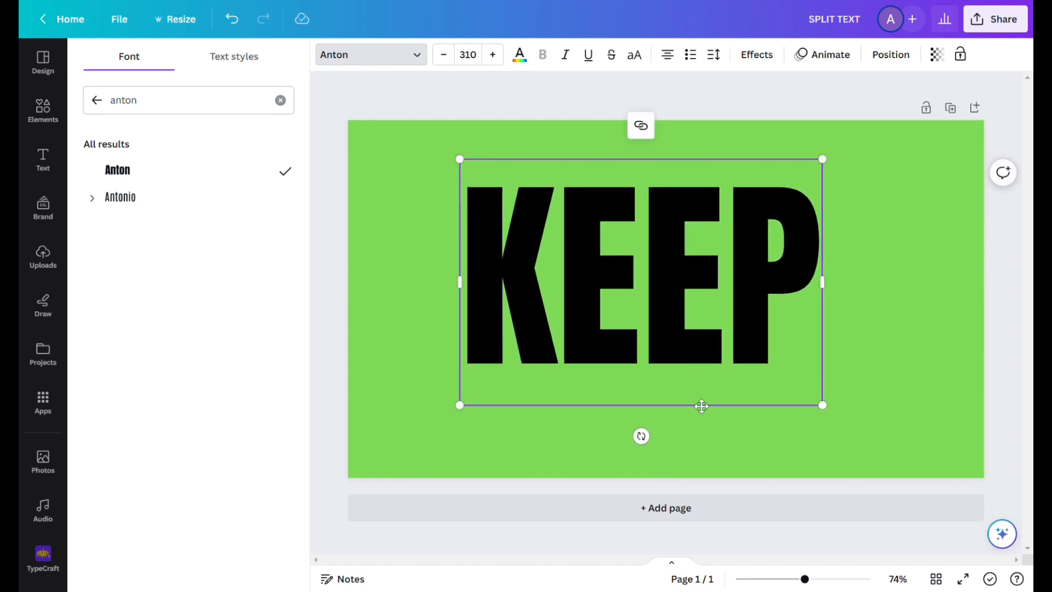
left_click_drag(702, 408, 729, 423)
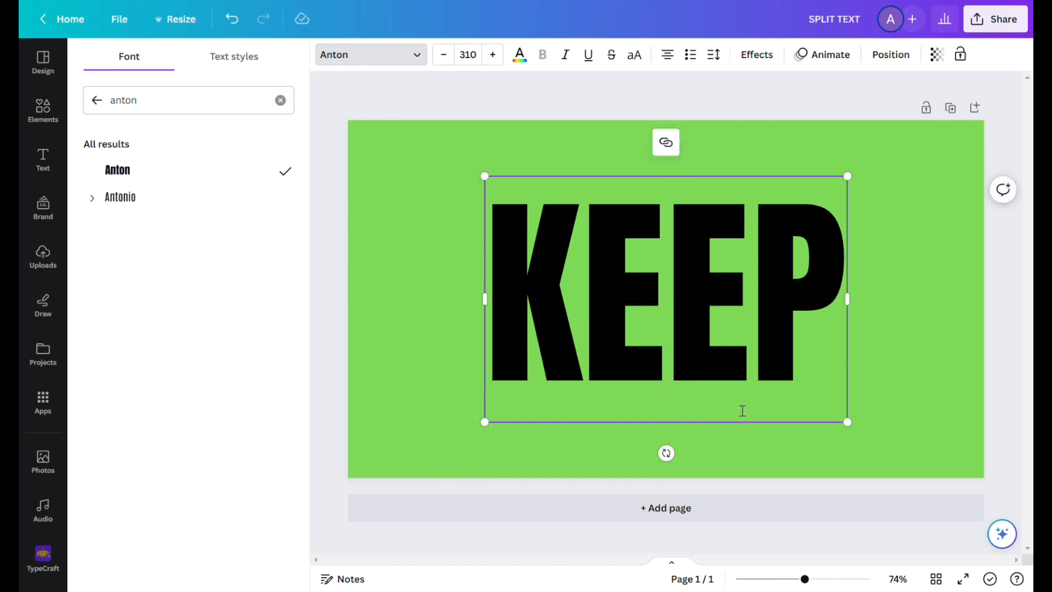
Download the page as a PNG and add the downloaded SPLIT TEXT.png to the image uploads.
left_click(902, 344)
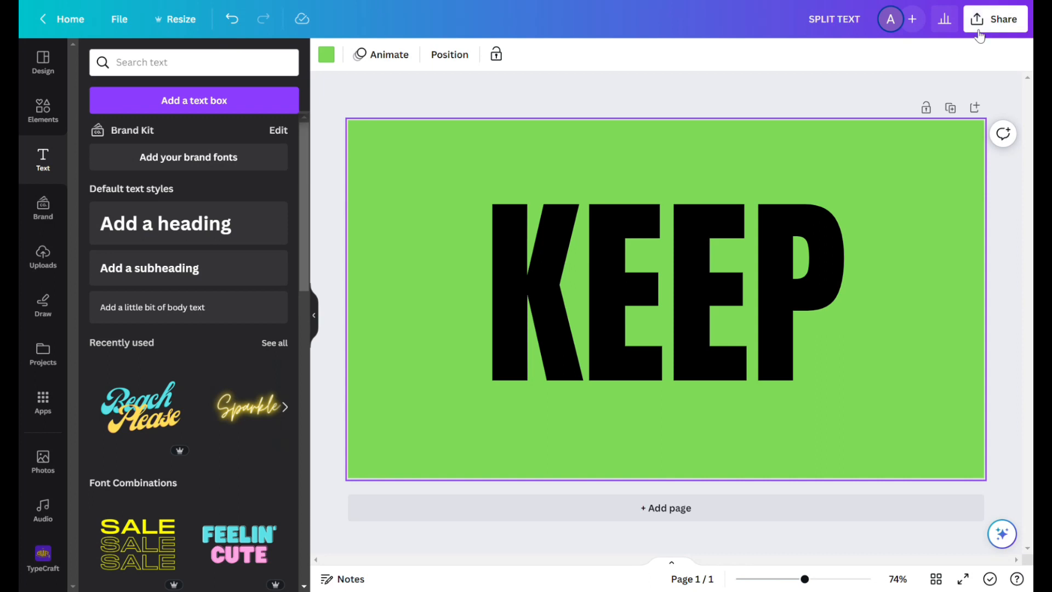
left_click(993, 19)
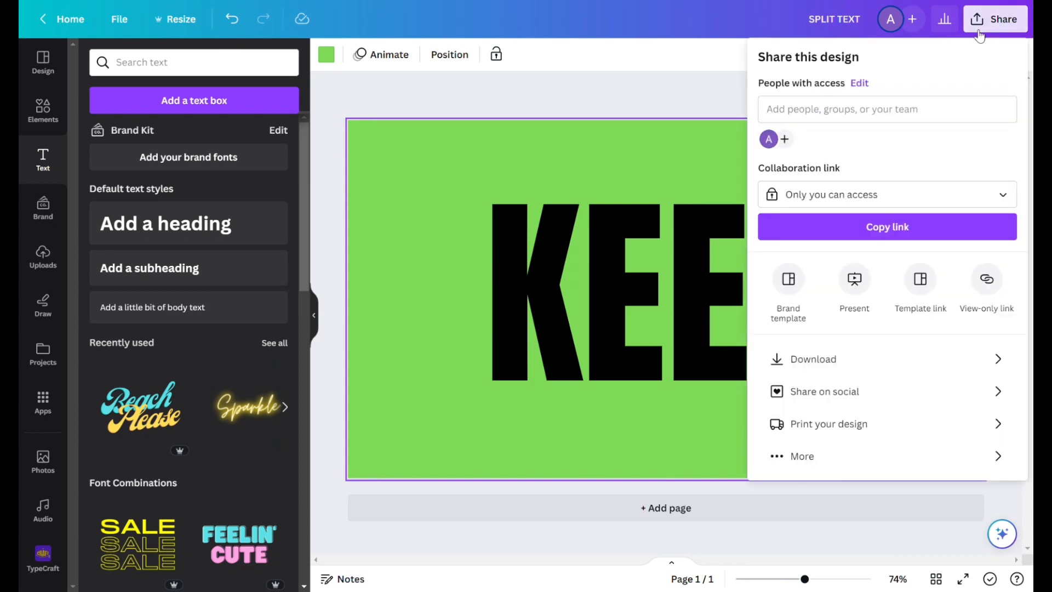
left_click(843, 357)
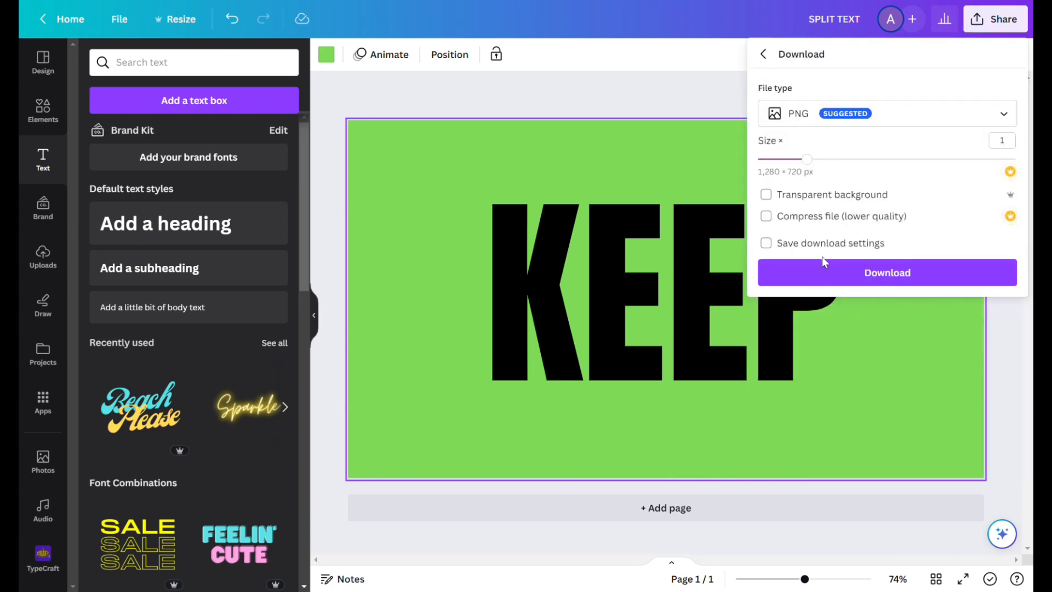
left_click(831, 281)
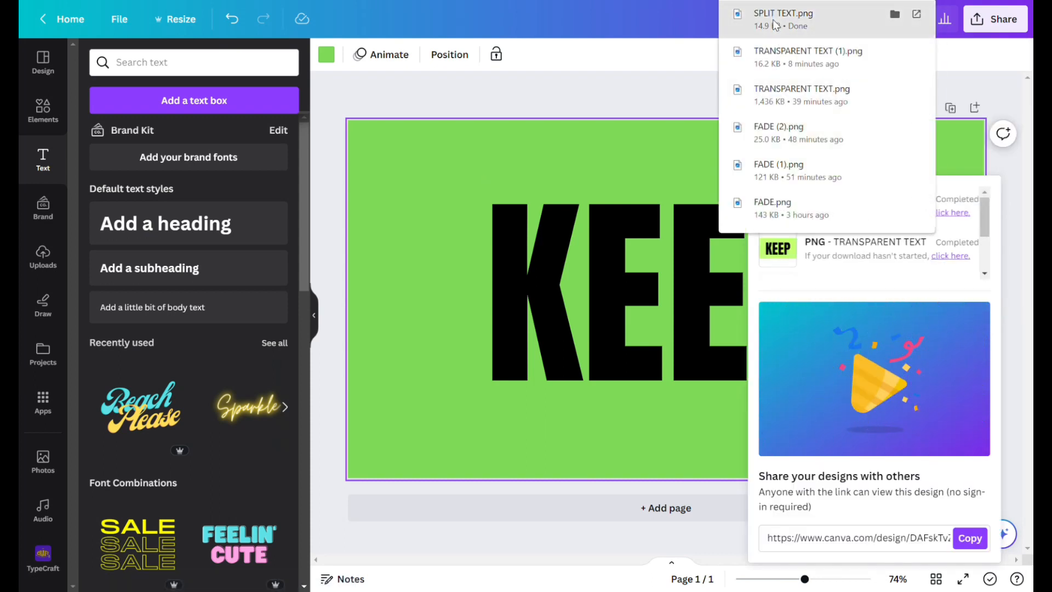
left_click_drag(776, 24, 235, 193)
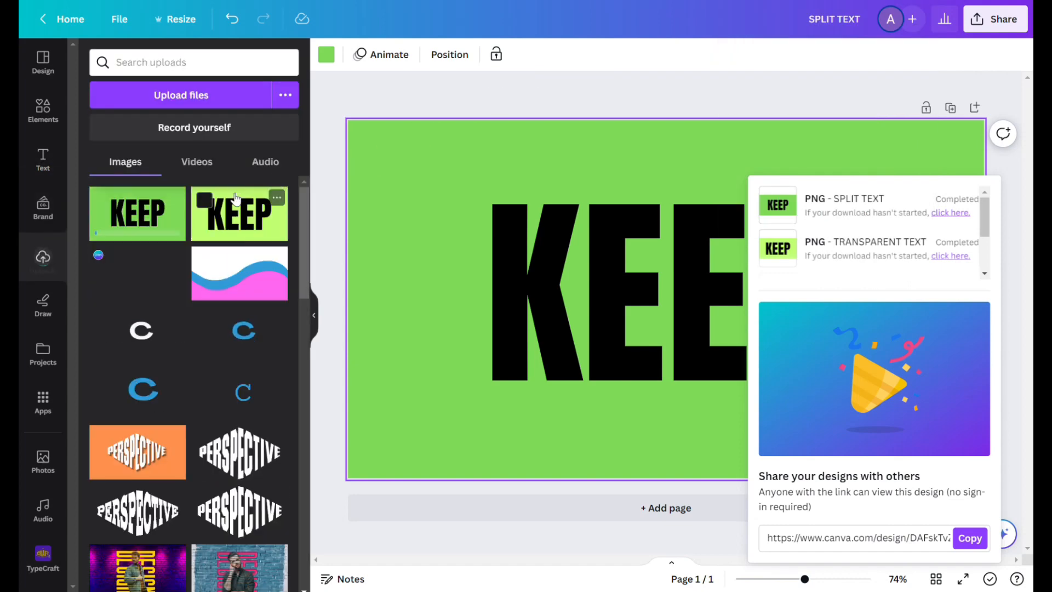
left_click(1017, 209)
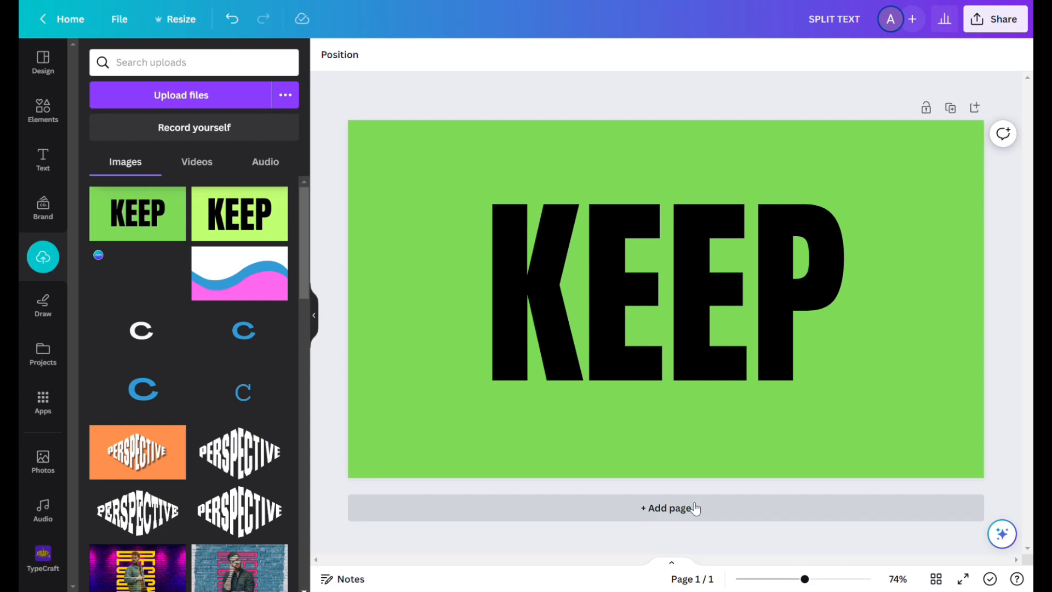
Fill a new second page with the uploaded green KEEP image and crop it from below to just above mid-page.
left_click(695, 507)
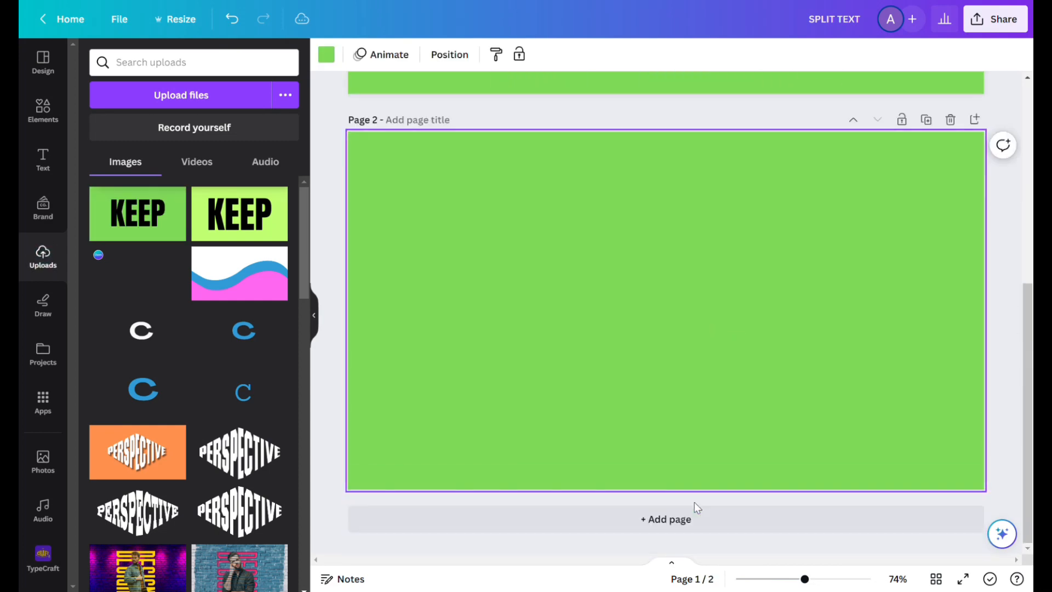
left_click(148, 217)
left_click_drag(544, 265, 445, 213)
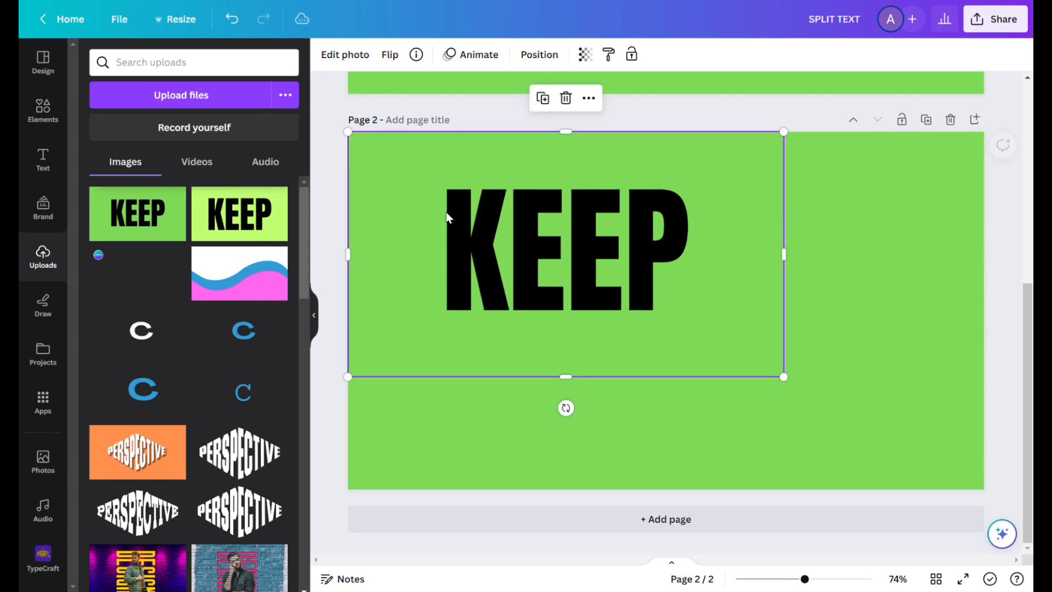
left_click_drag(782, 376, 1004, 460)
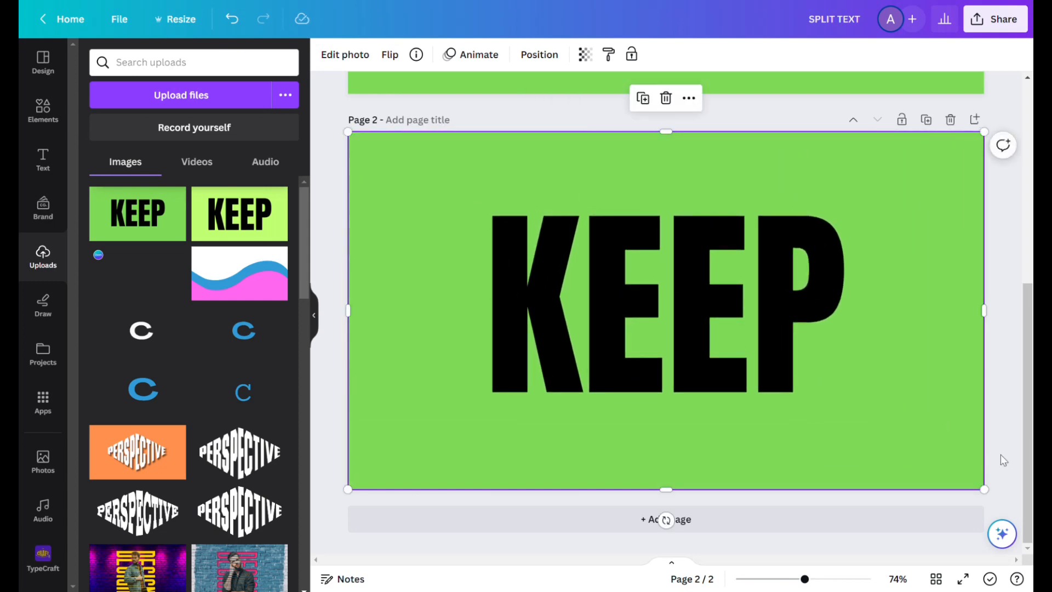
left_click_drag(675, 489, 694, 292)
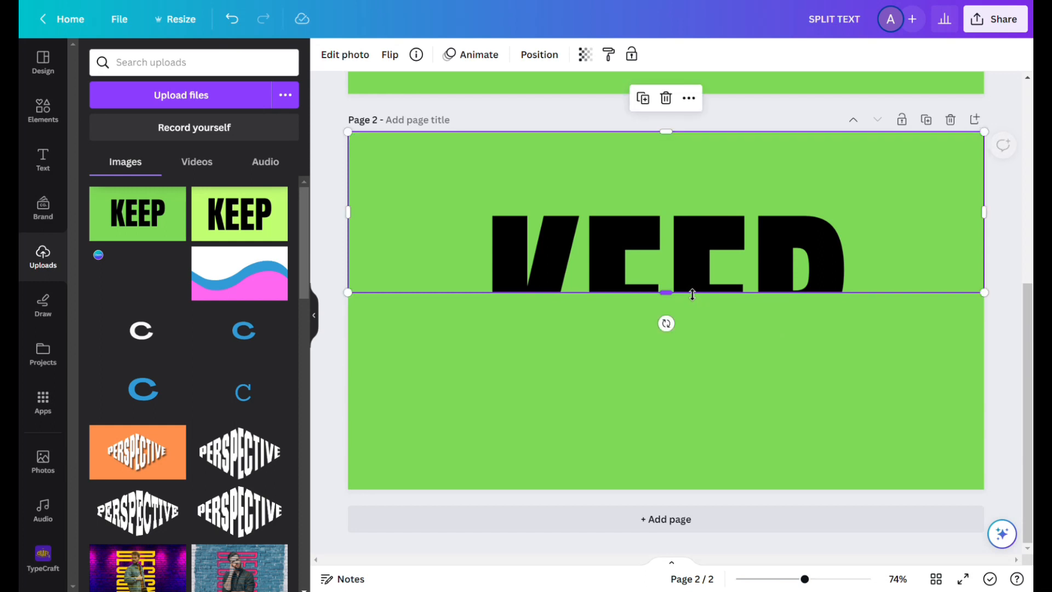
left_click(504, 314)
Place a second full-page copy of the green KEEP image and crop it to its lower half, leaving a gap below the upper piece.
left_click(164, 217)
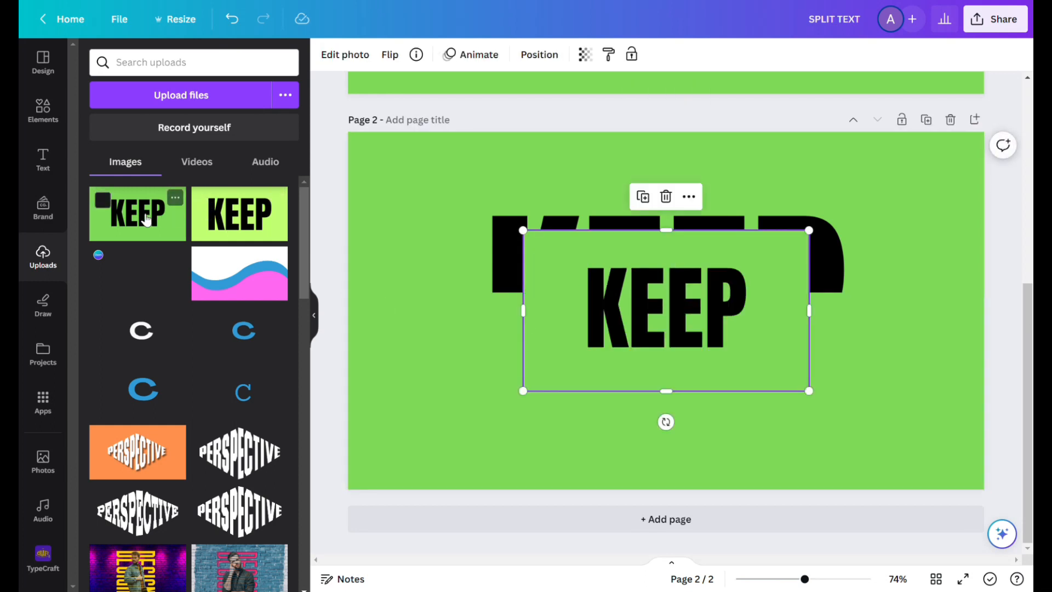
left_click_drag(613, 313, 425, 407)
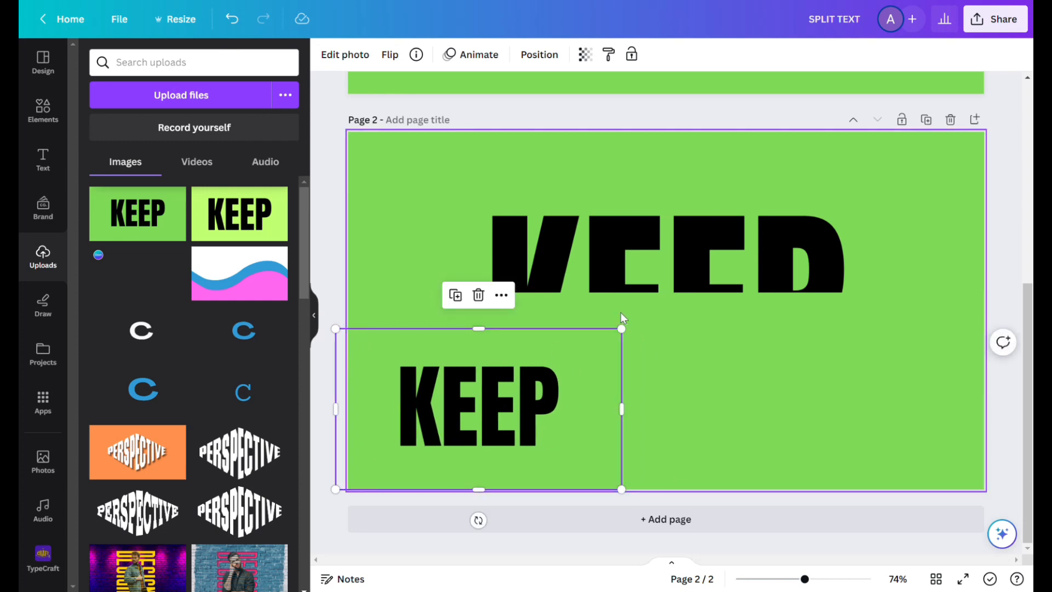
left_click_drag(622, 328, 971, 132)
left_click_drag(872, 185, 886, 182)
left_click(1011, 260)
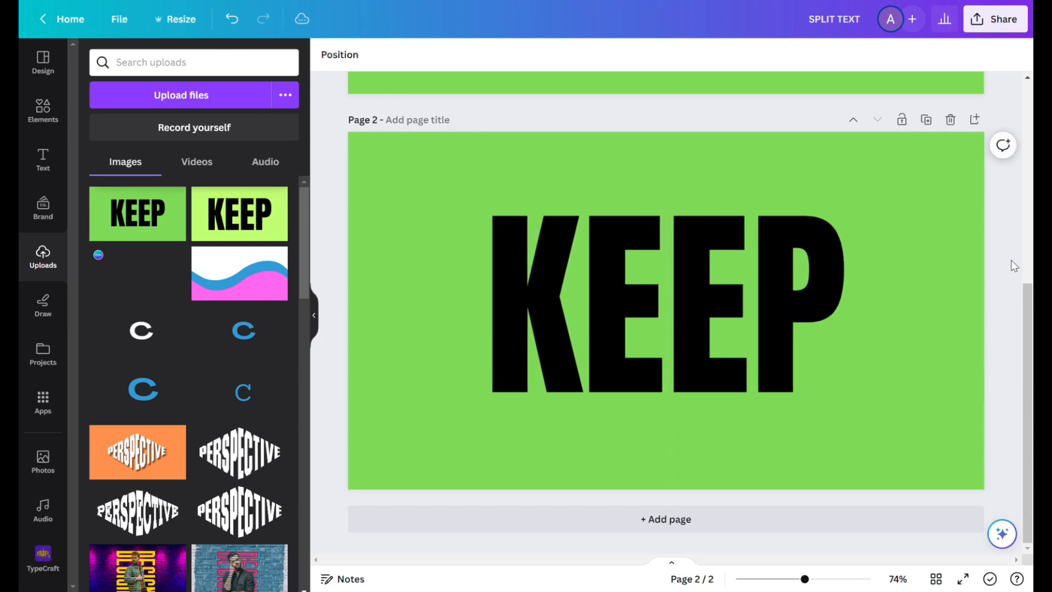
left_click(741, 219)
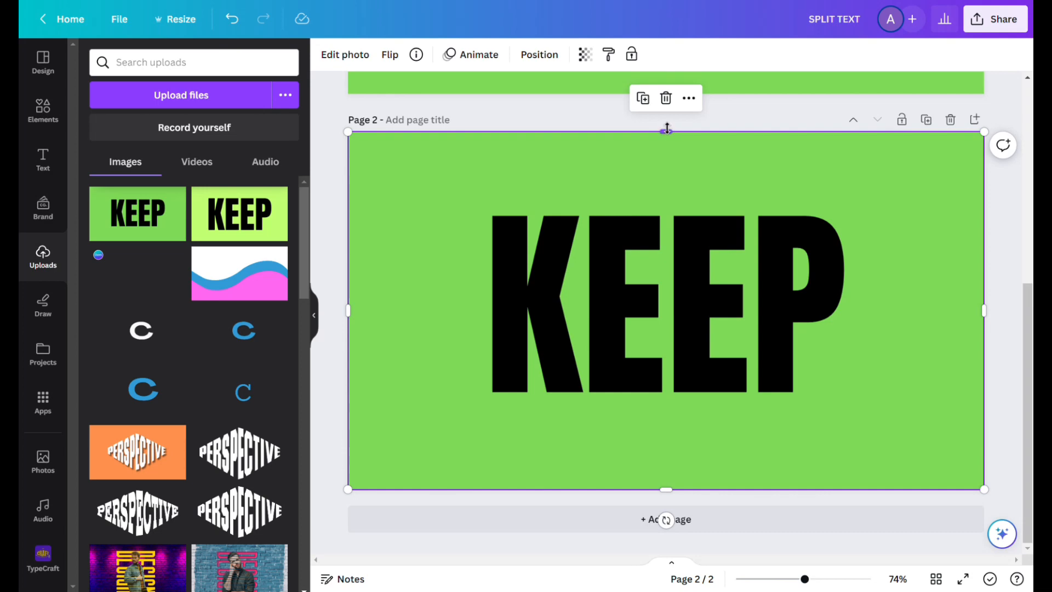
left_click_drag(668, 129, 680, 309)
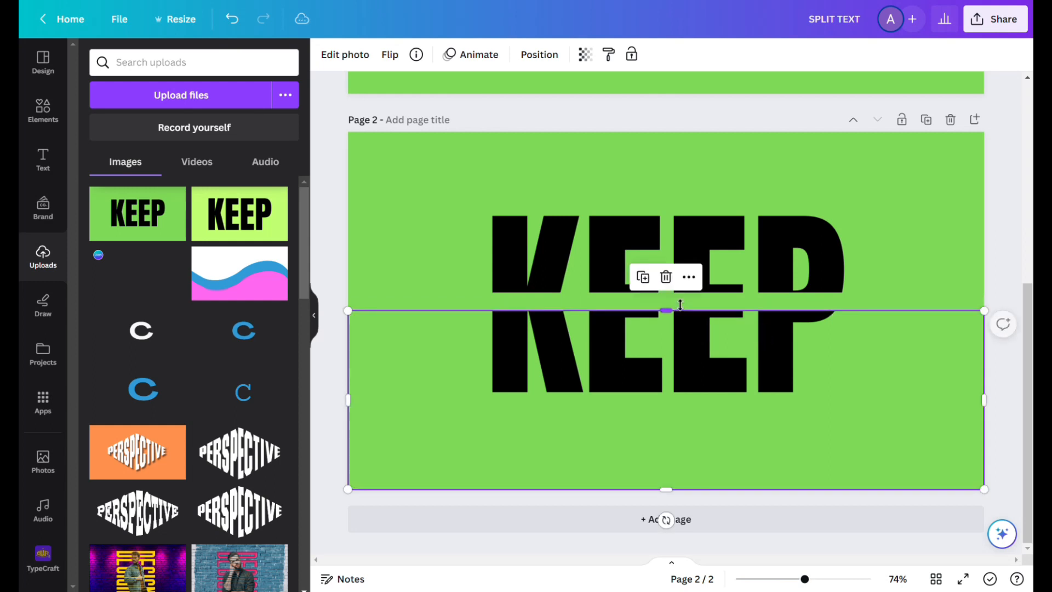
Fine-tune the crop edges of both KEEP pieces to slightly widen the horizontal gap between the letter halves.
left_click(821, 580)
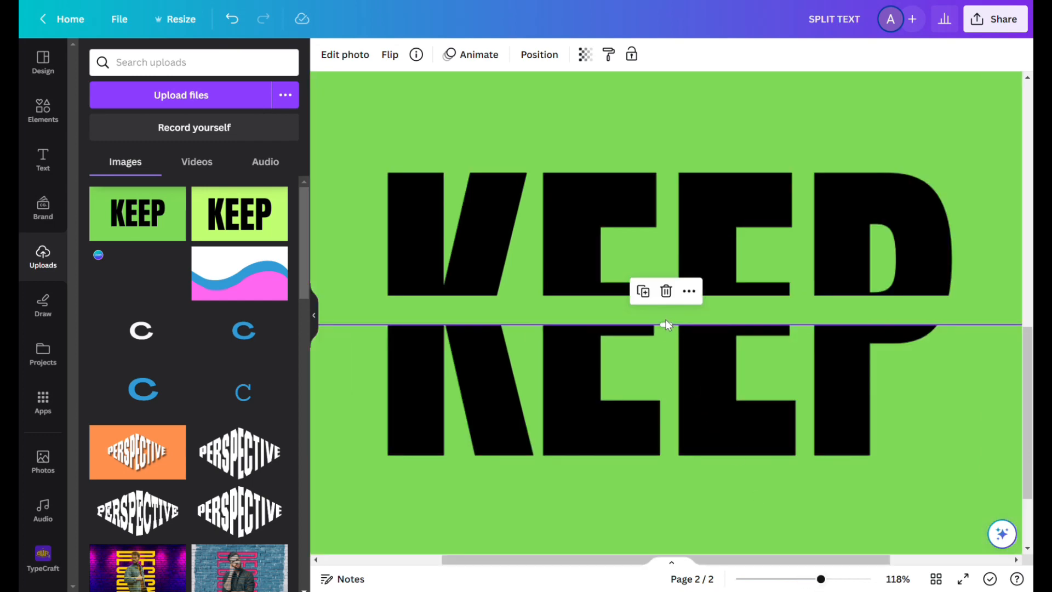
left_click_drag(667, 321, 666, 317)
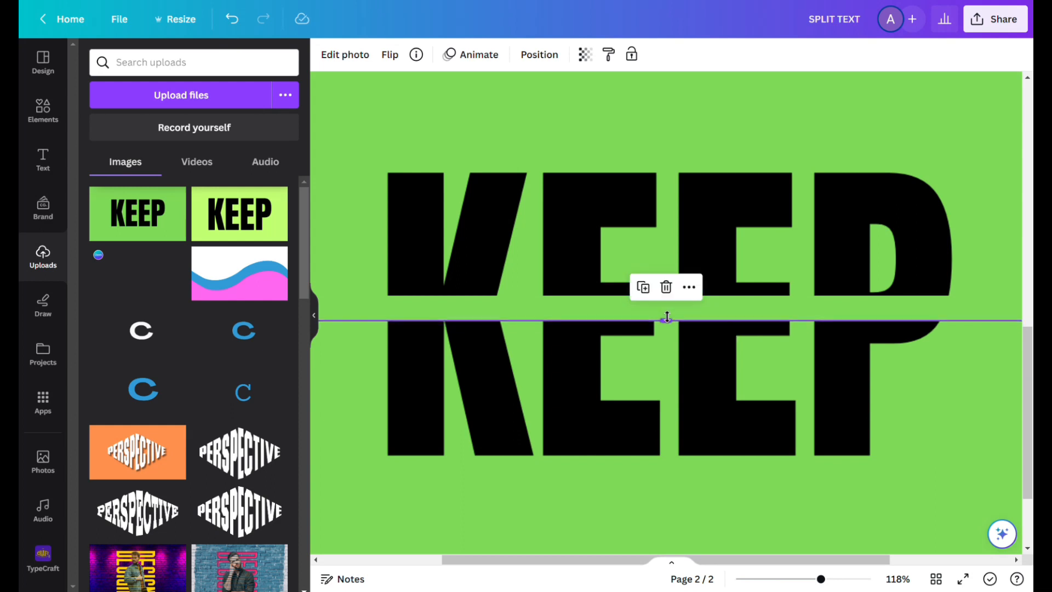
left_click(596, 278)
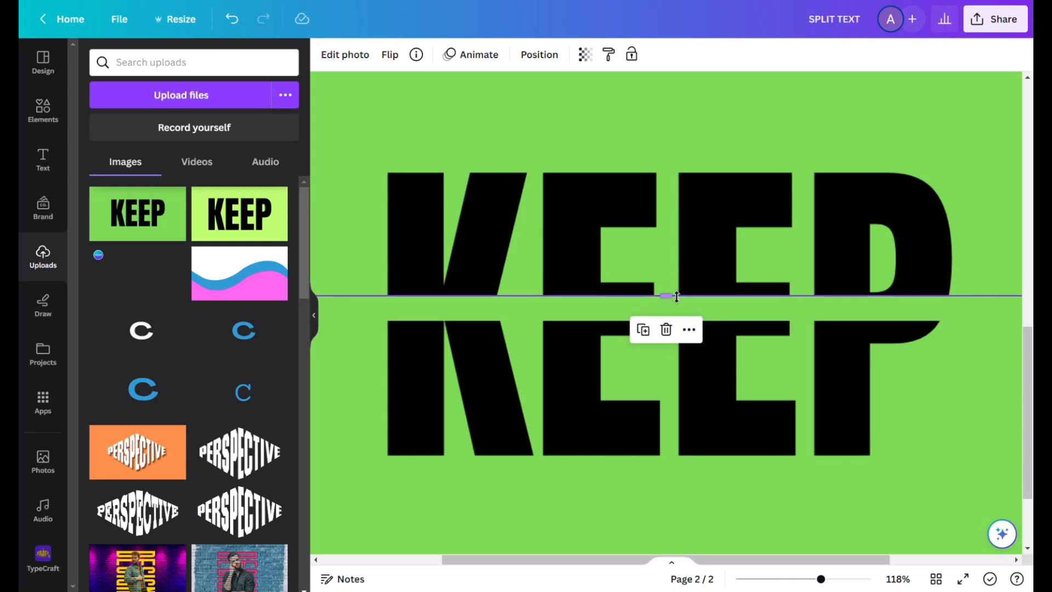
left_click_drag(670, 297, 672, 325)
left_click(589, 336)
left_click(769, 301)
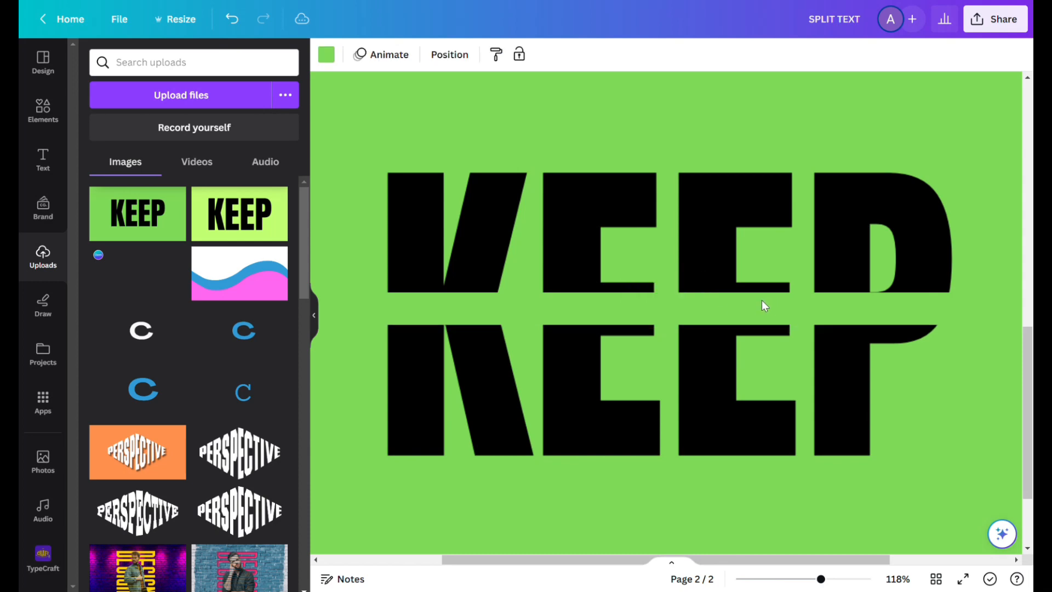
Add a heading reading "DESIGNING" over the gap between the two KEEP halves.
left_click(49, 160)
left_click(192, 230)
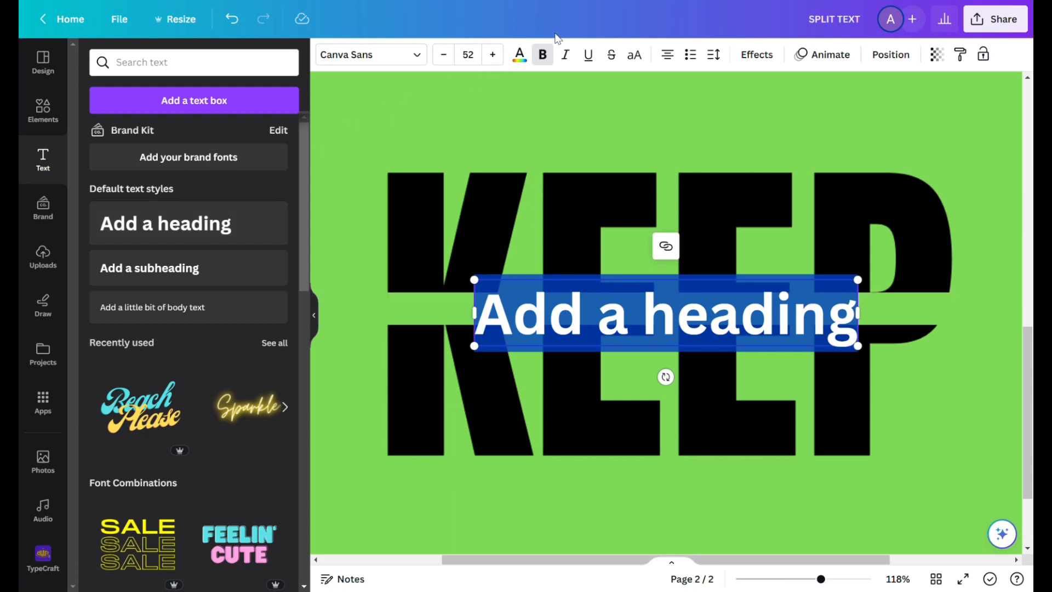
type("DESIG")
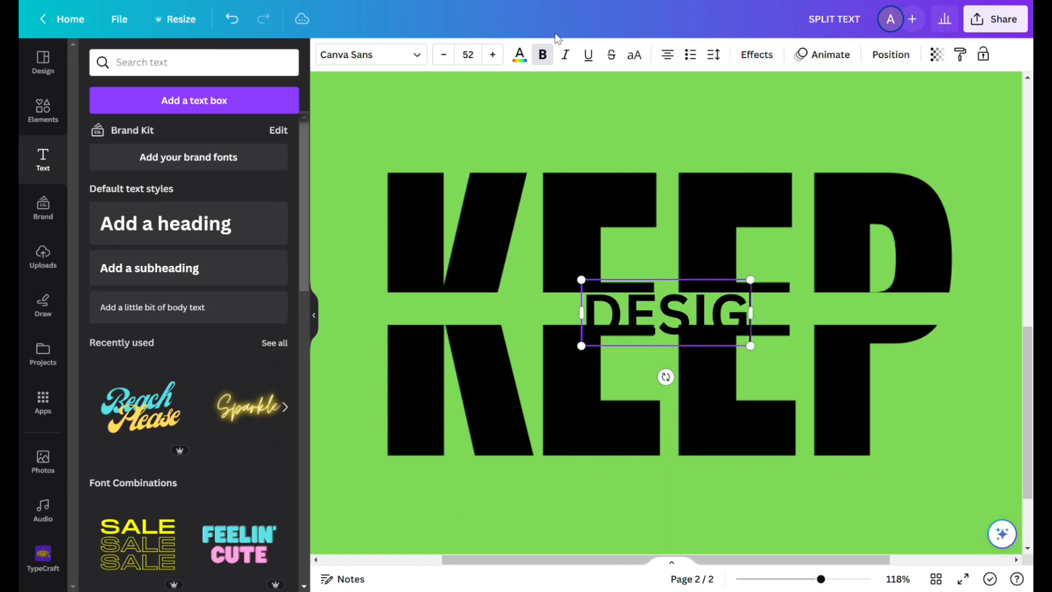
type("NING")
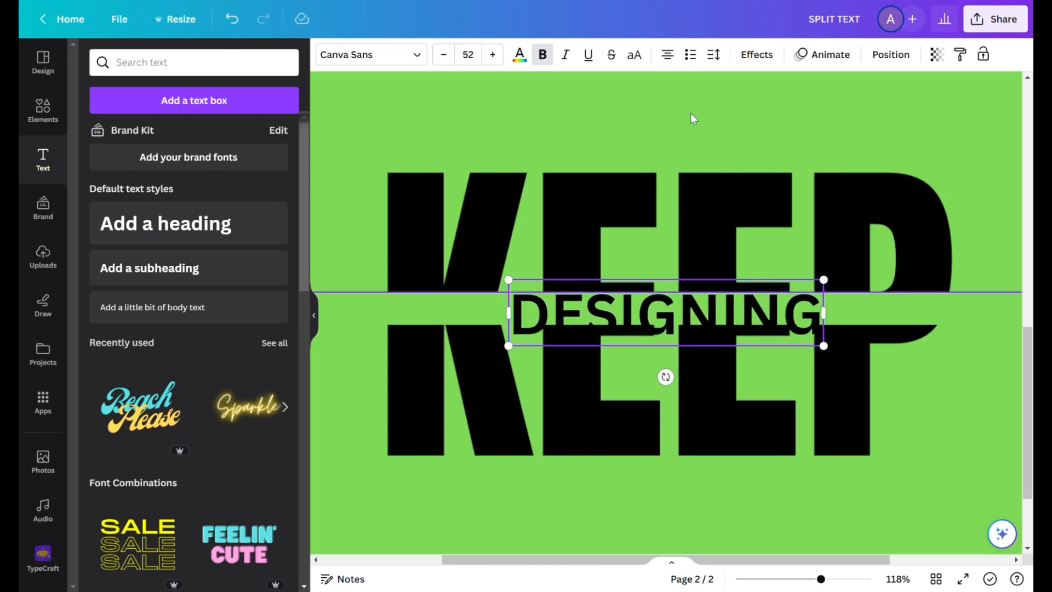
Change the font of the DESIGNING text to Archive, using the recent font search "archivo".
double_click(609, 303)
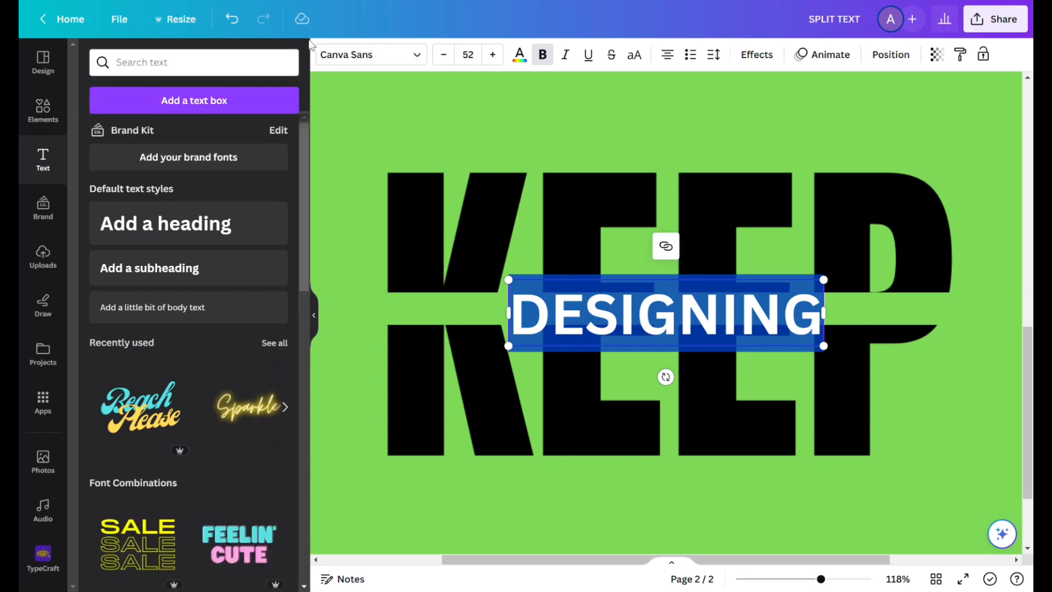
left_click(369, 60)
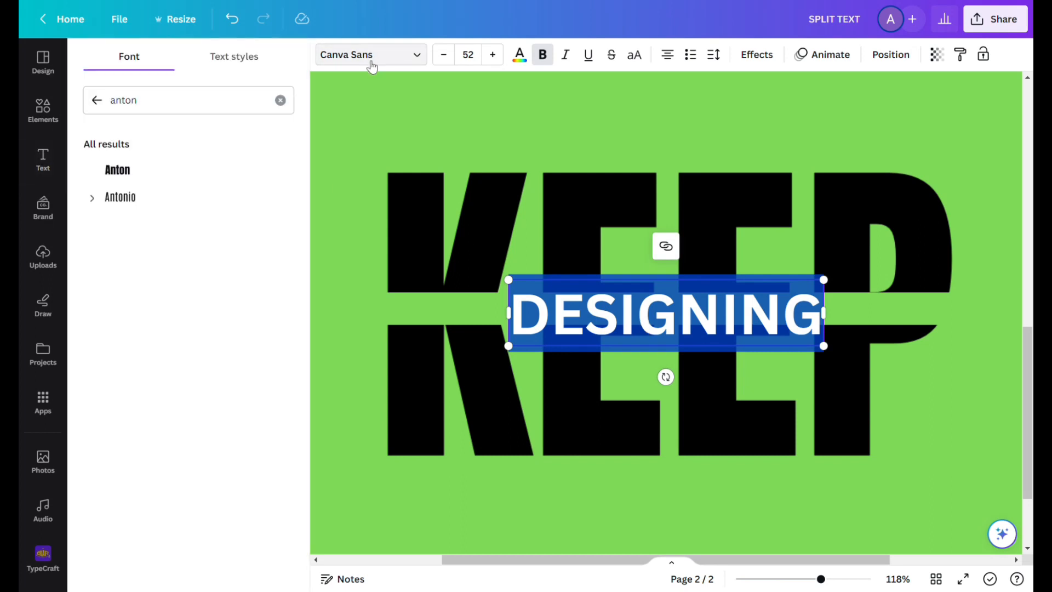
left_click(281, 100)
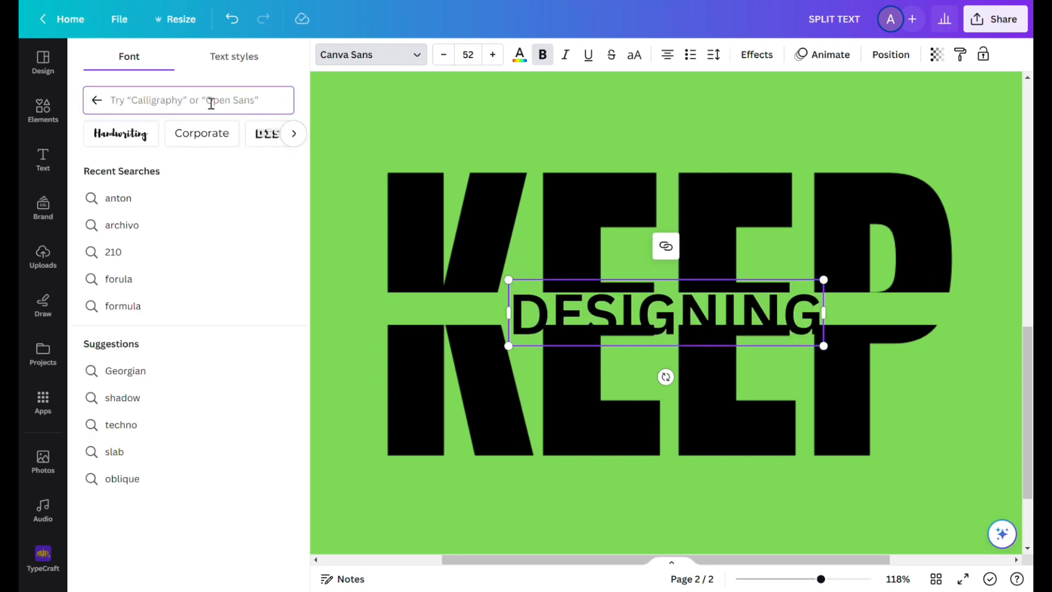
left_click(131, 224)
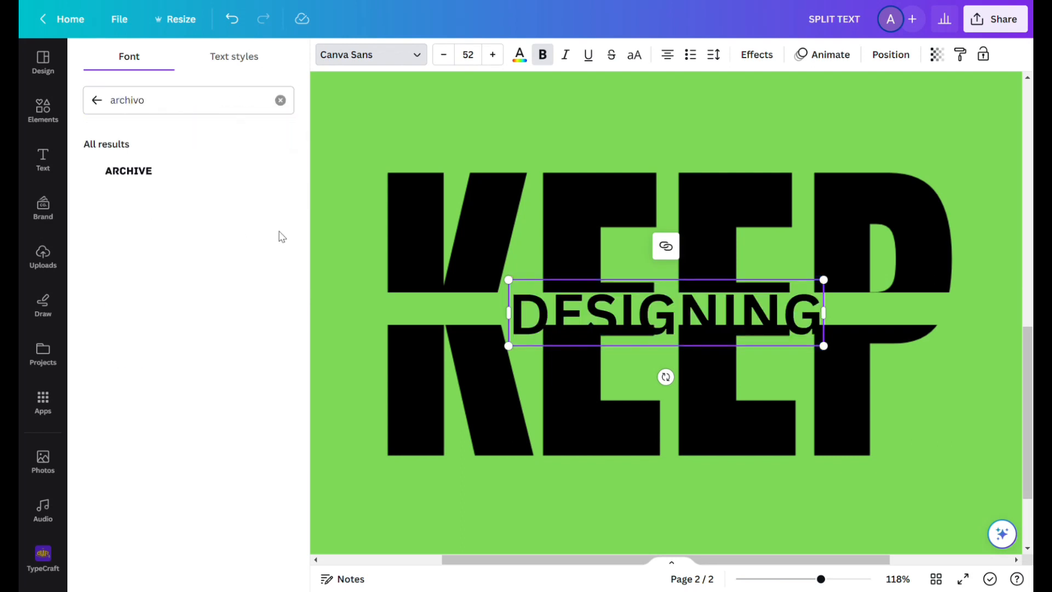
left_click(158, 176)
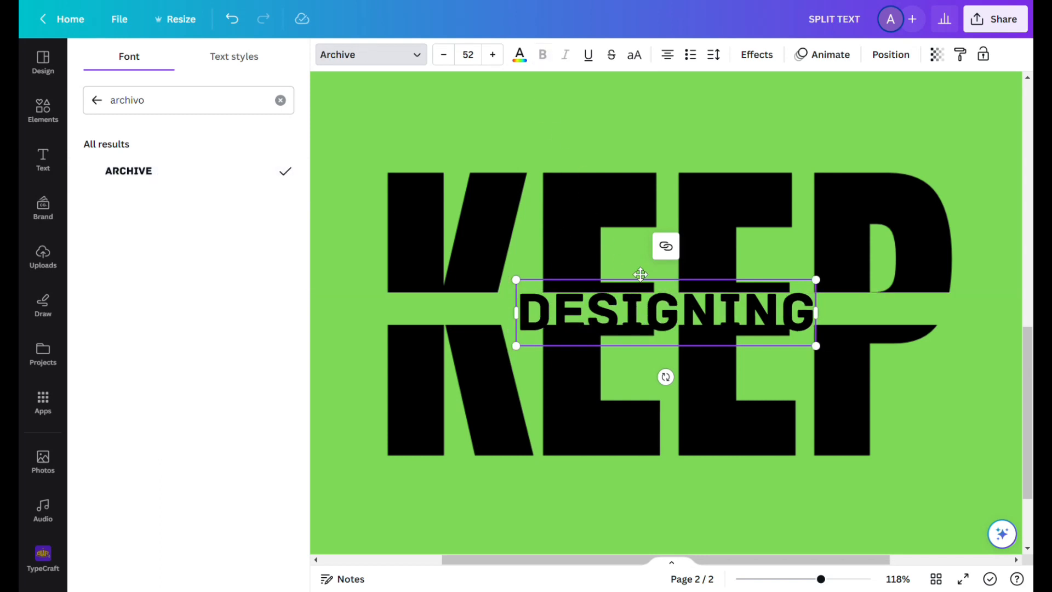
Shrink the DESIGNING text to size 43 and centre it in the gap between the KEEP halves.
mouse_move(641, 274)
left_mouse_down()
mouse_move(624, 271)
mouse_move(651, 275)
left_mouse_up()
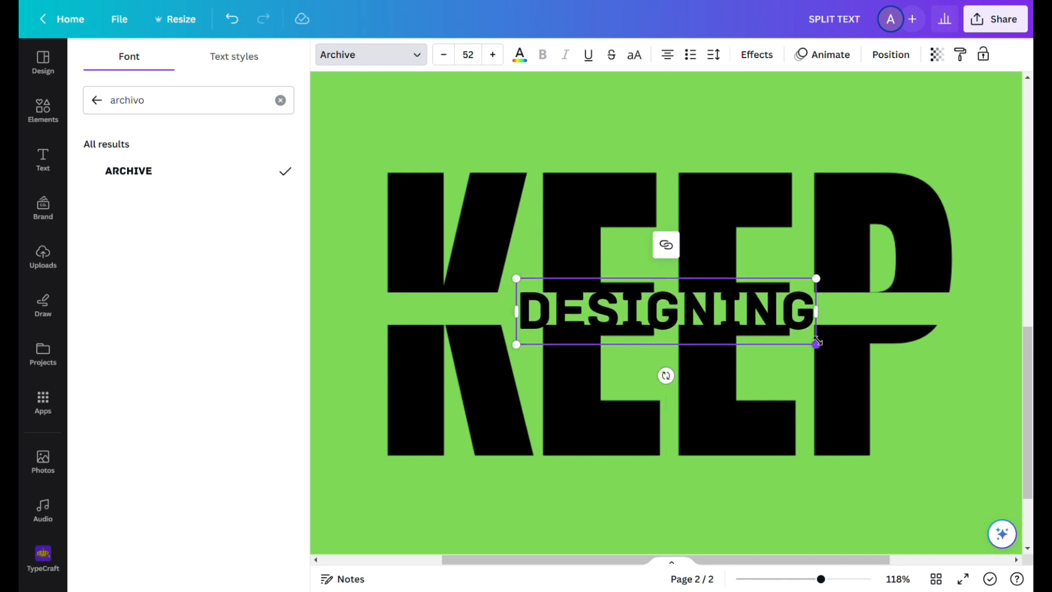
left_click_drag(816, 343, 764, 332)
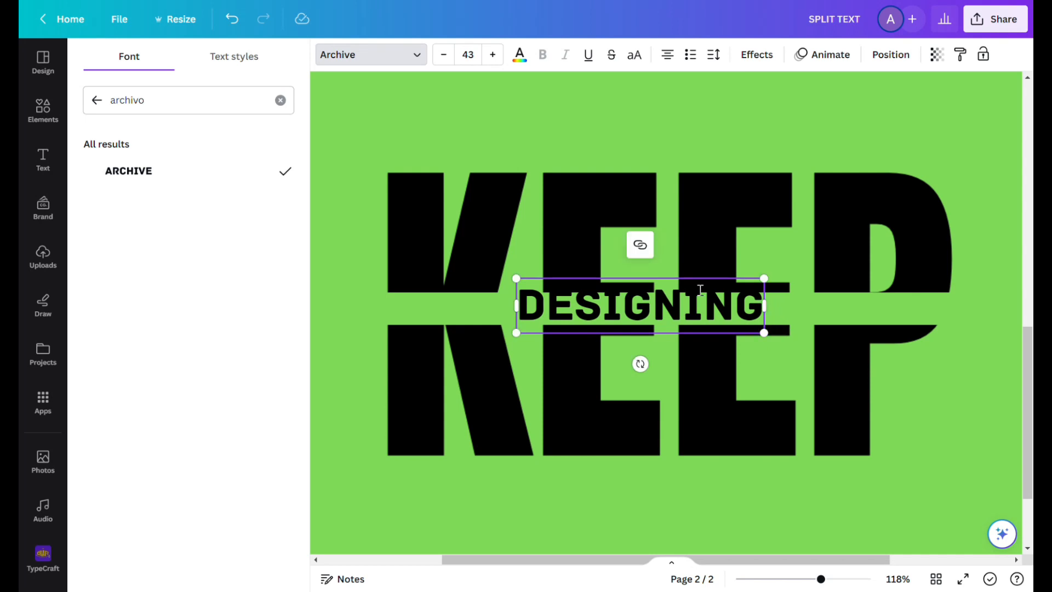
left_click_drag(679, 278, 704, 282)
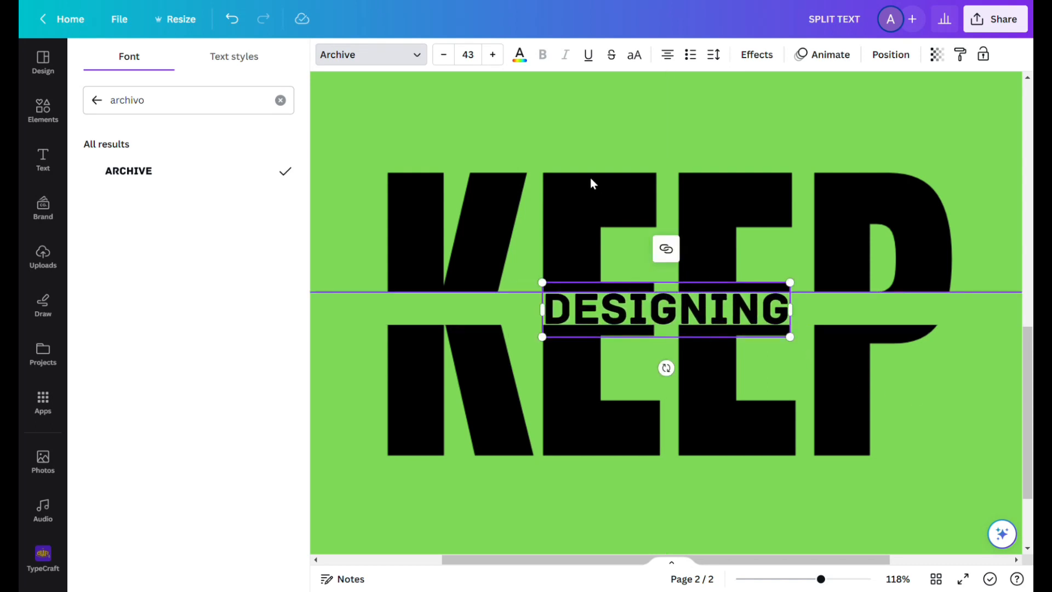
Recolour the DESIGNING text white.
double_click(588, 301)
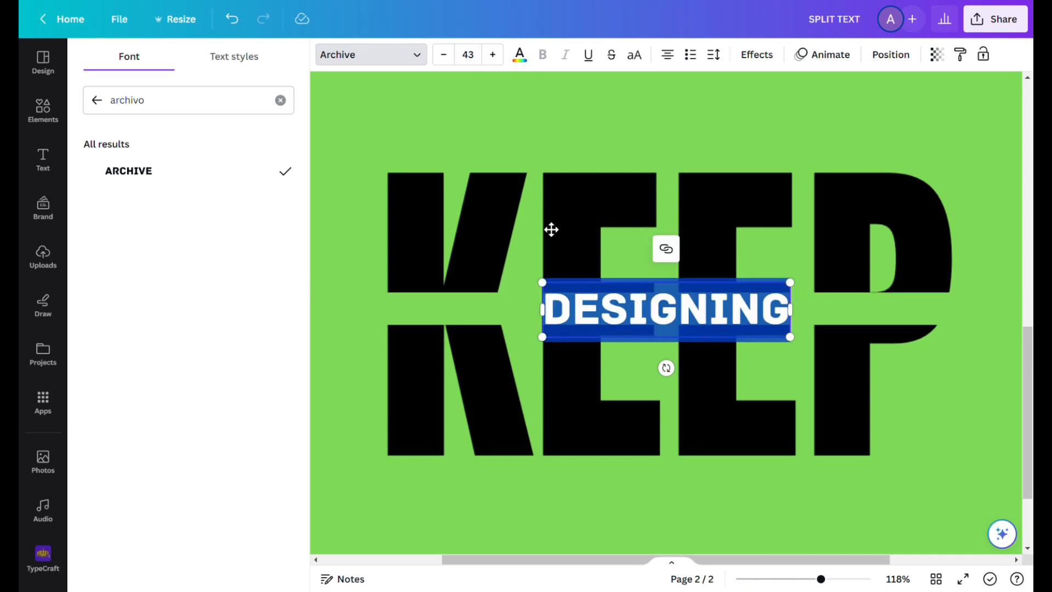
left_click(520, 55)
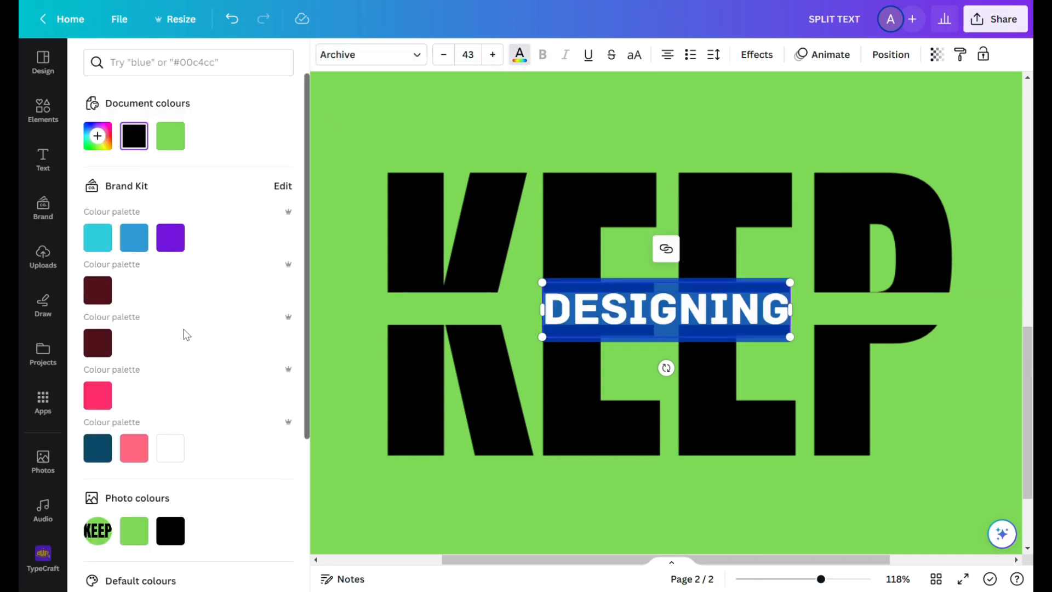
left_click(177, 449)
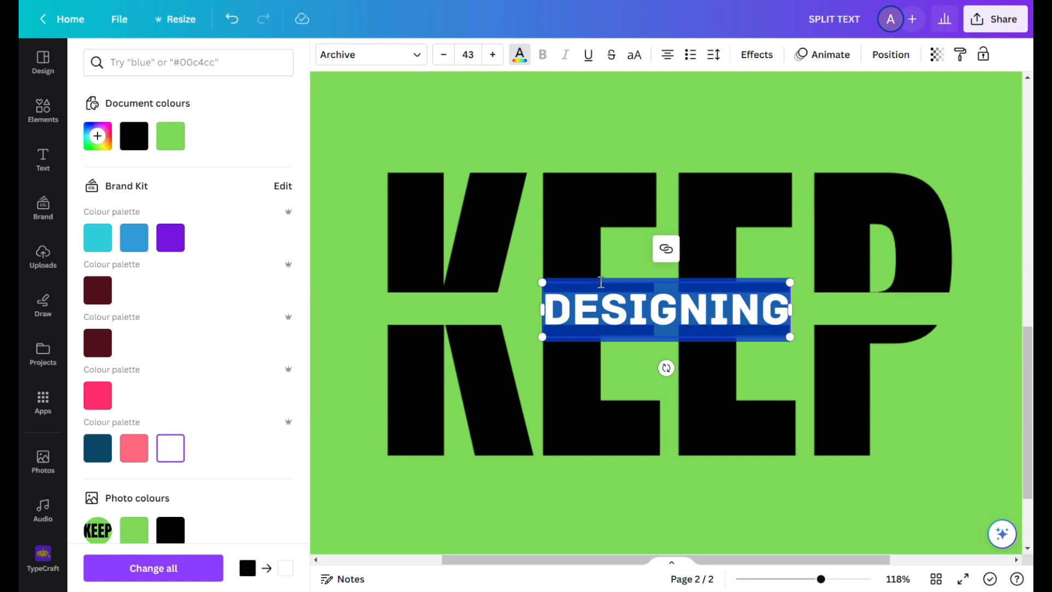
Apply the Lift effect to the DESIGNING text with an intensity of 71.
left_click(757, 55)
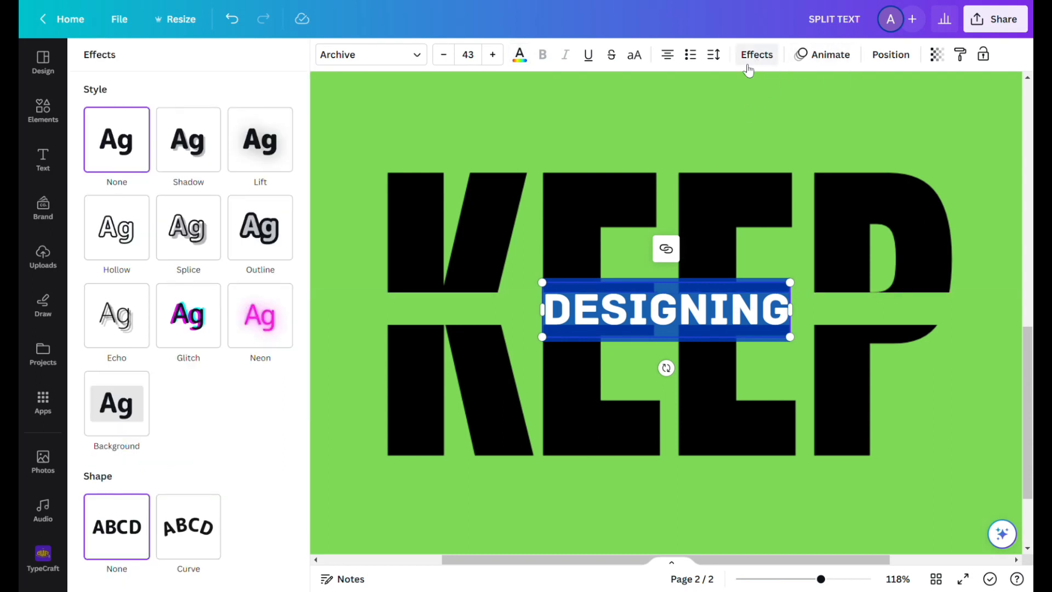
left_click(241, 165)
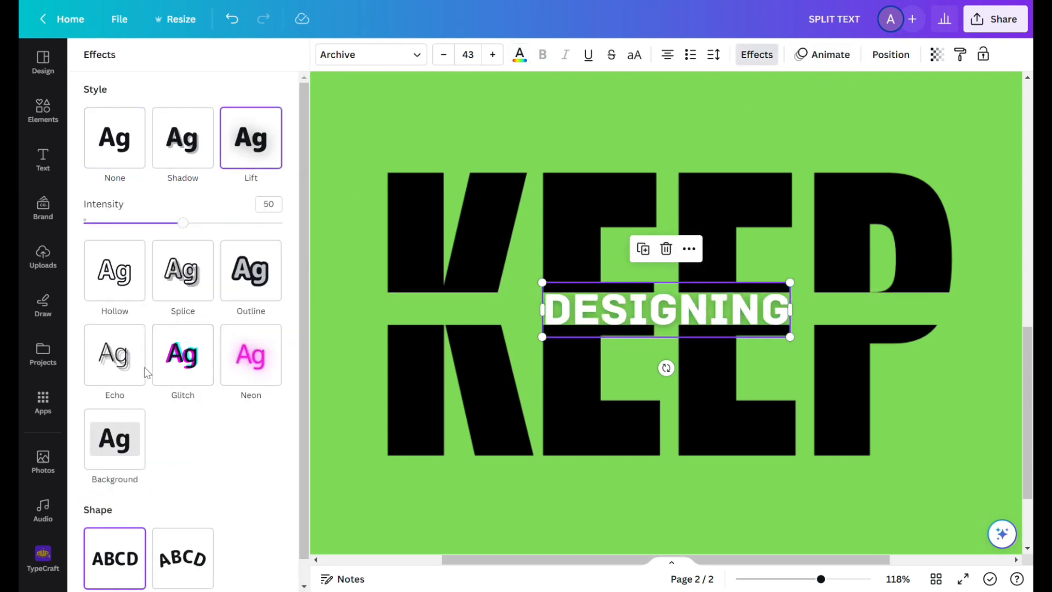
left_click_drag(218, 224, 225, 224)
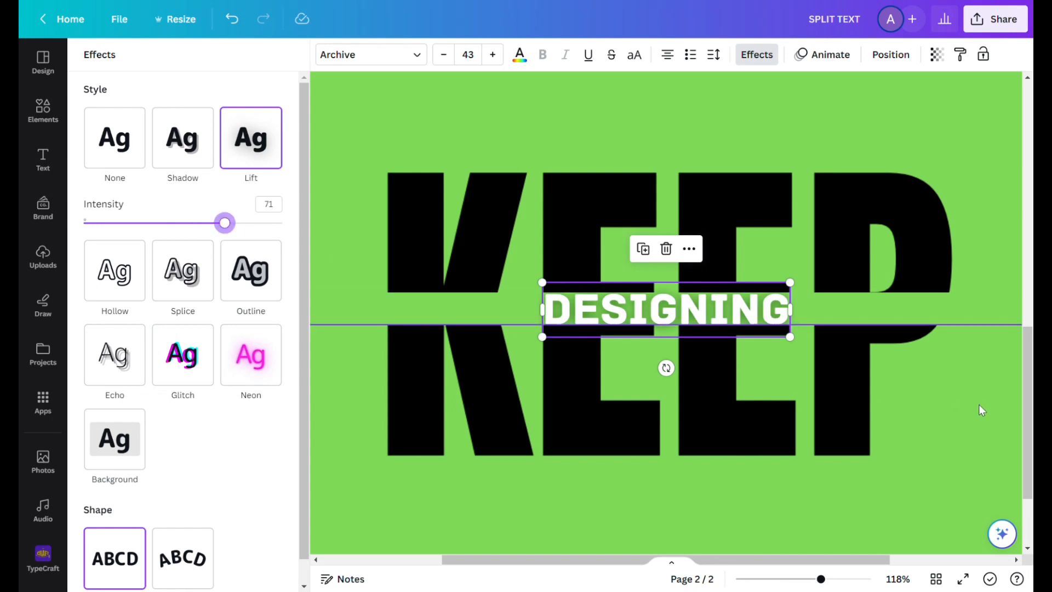
left_click(981, 408)
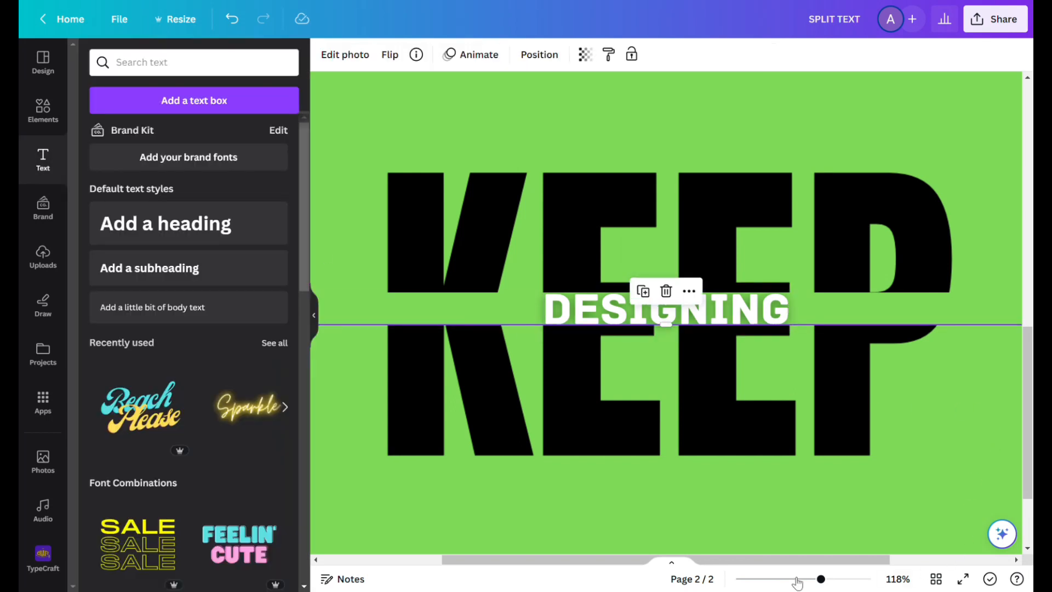
Reduce the DESIGNING text slightly to size 40.1 and recentre it in the gap between the KEEP halves.
left_click(797, 579)
left_click(810, 579)
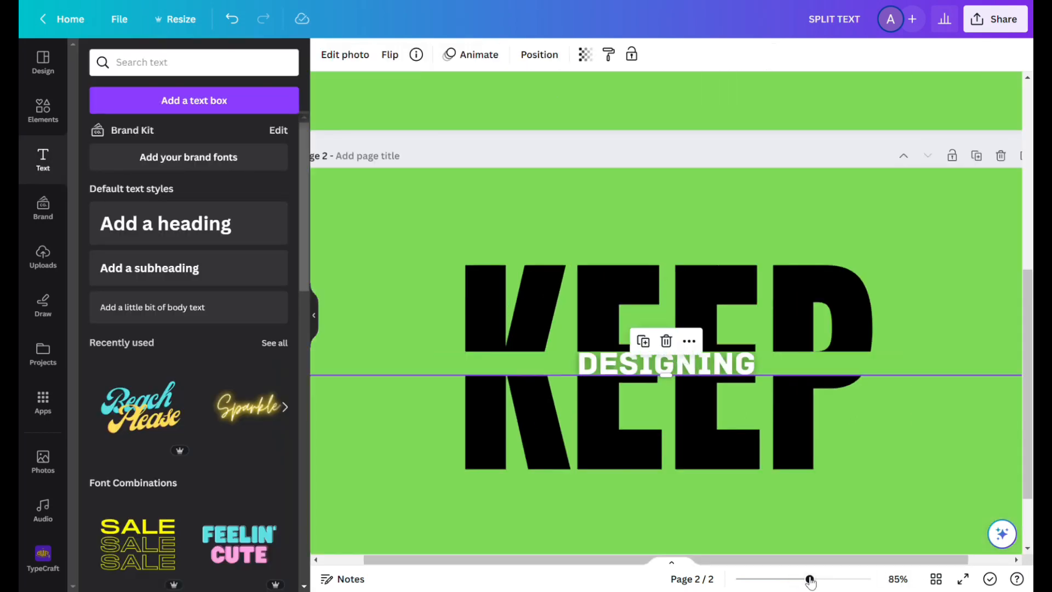
left_click(317, 316)
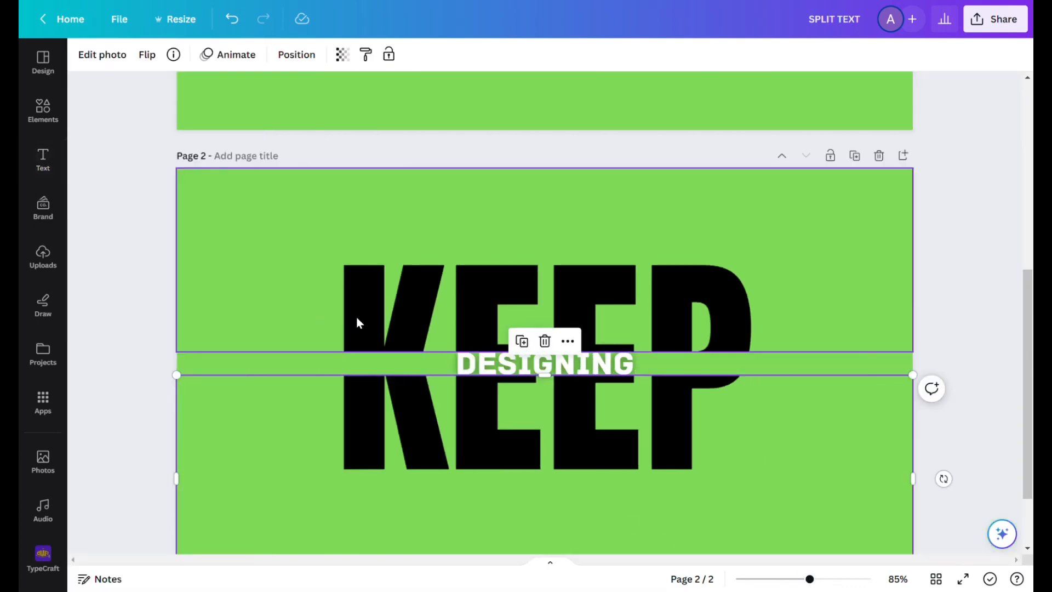
scroll(603, 354, "down", 2)
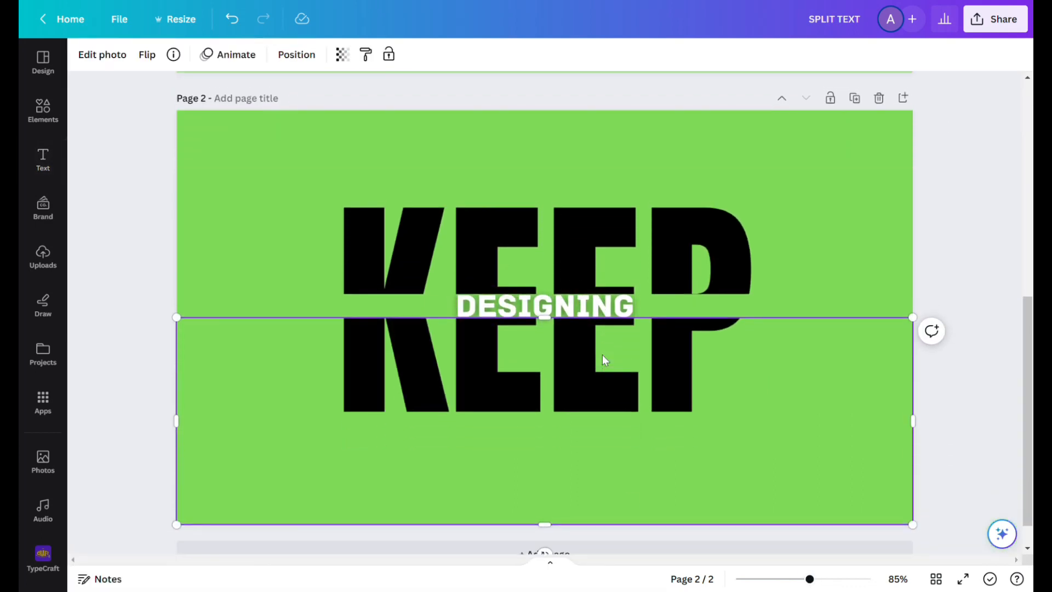
left_click(1023, 199)
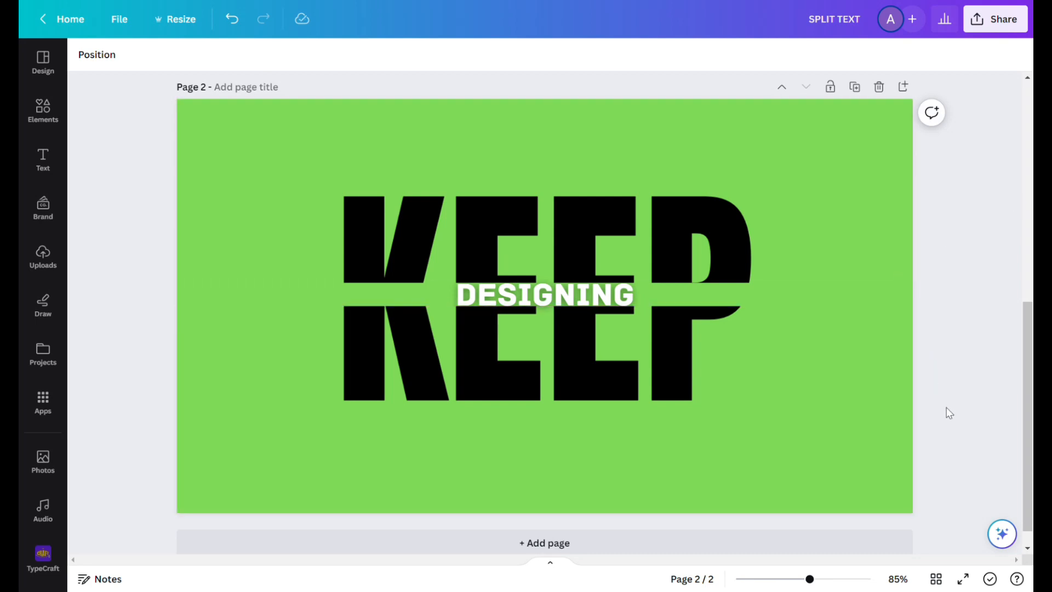
left_click(524, 299)
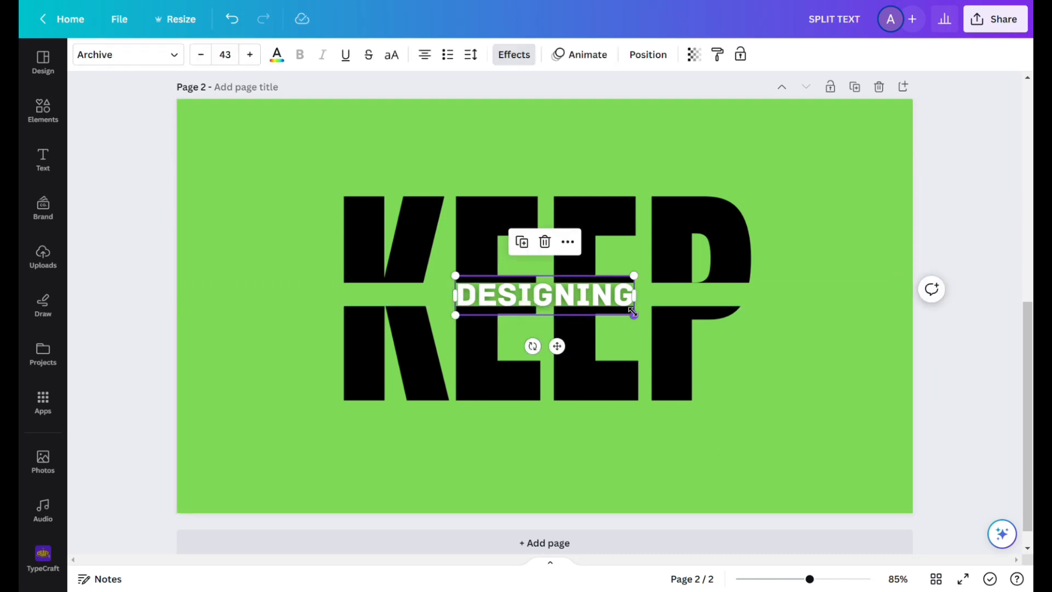
left_click_drag(633, 314, 622, 311)
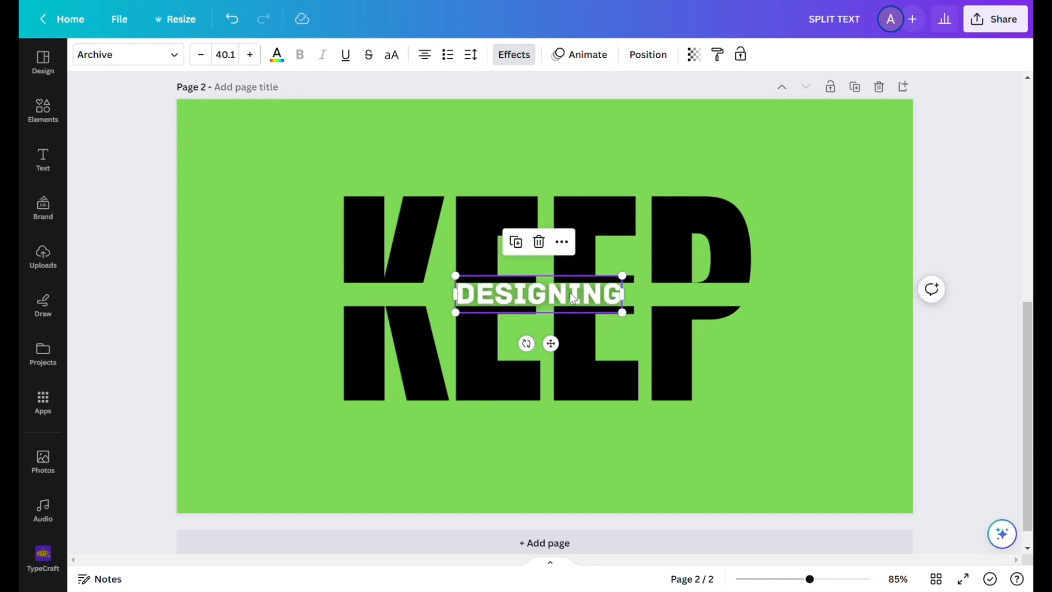
left_click_drag(572, 297, 575, 293)
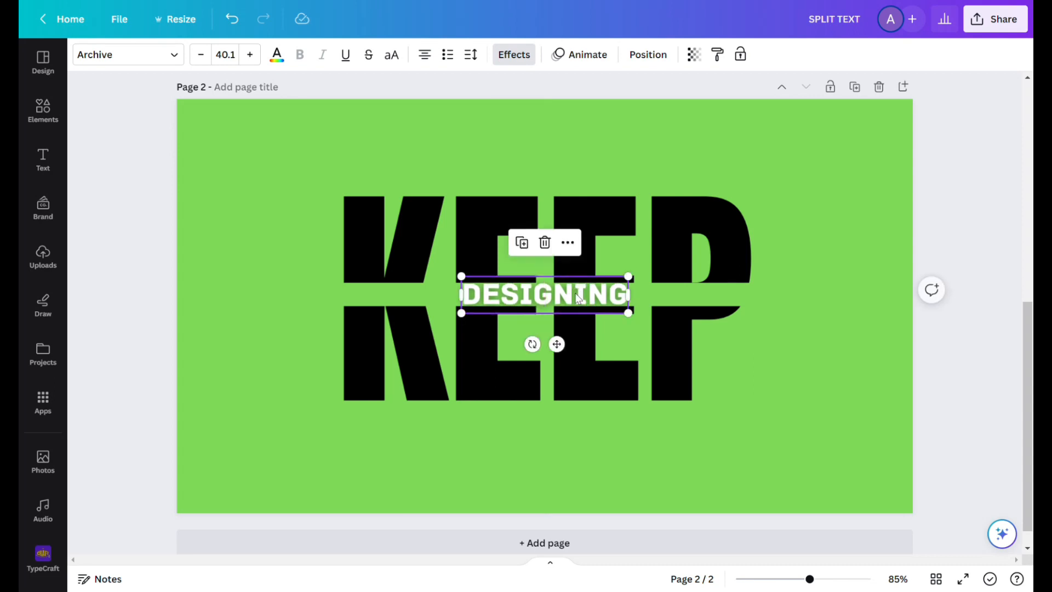
left_click(969, 405)
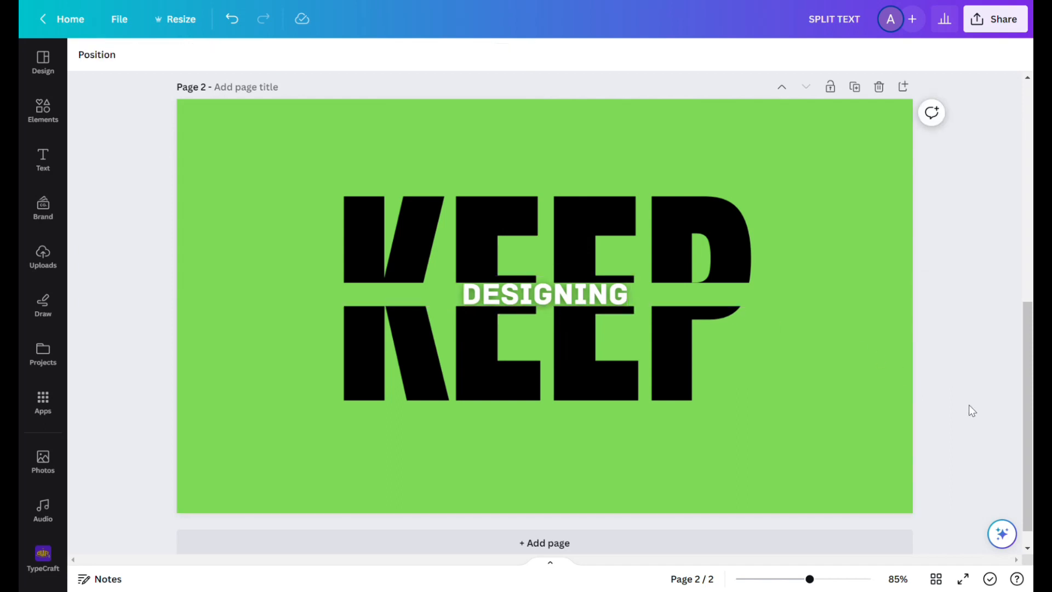